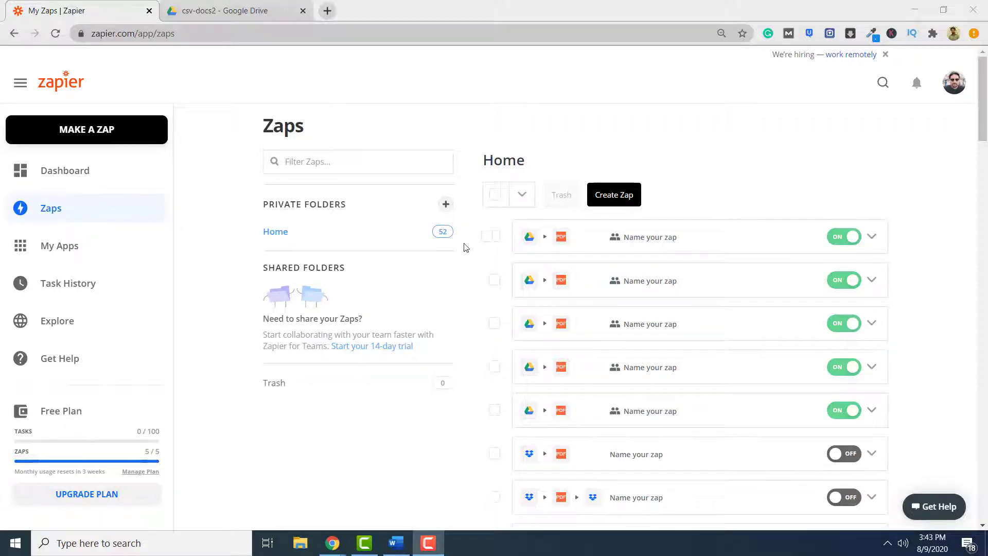
# Create a new zap triggered by Google Drive's New File in Folder event.
pyautogui.click(146, 138)
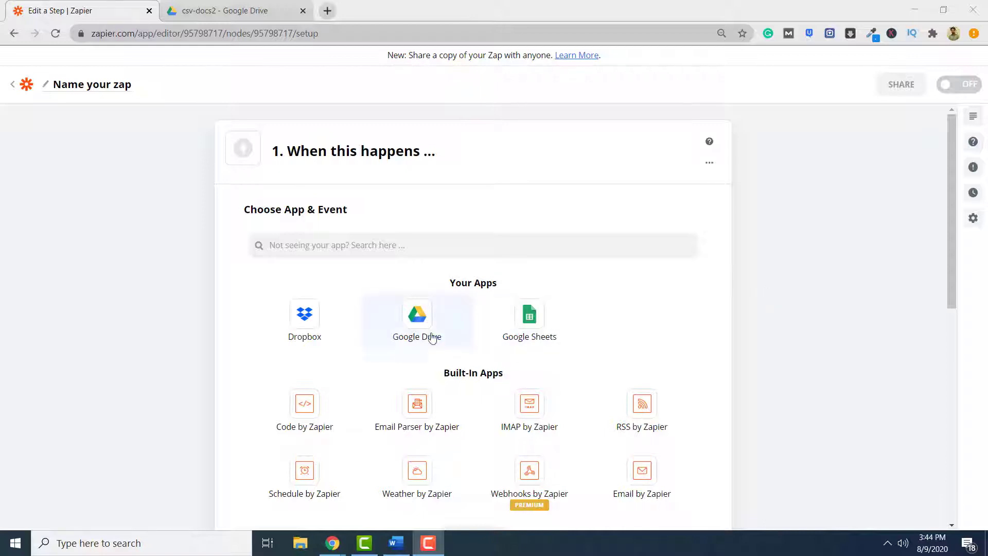
pyautogui.click(421, 321)
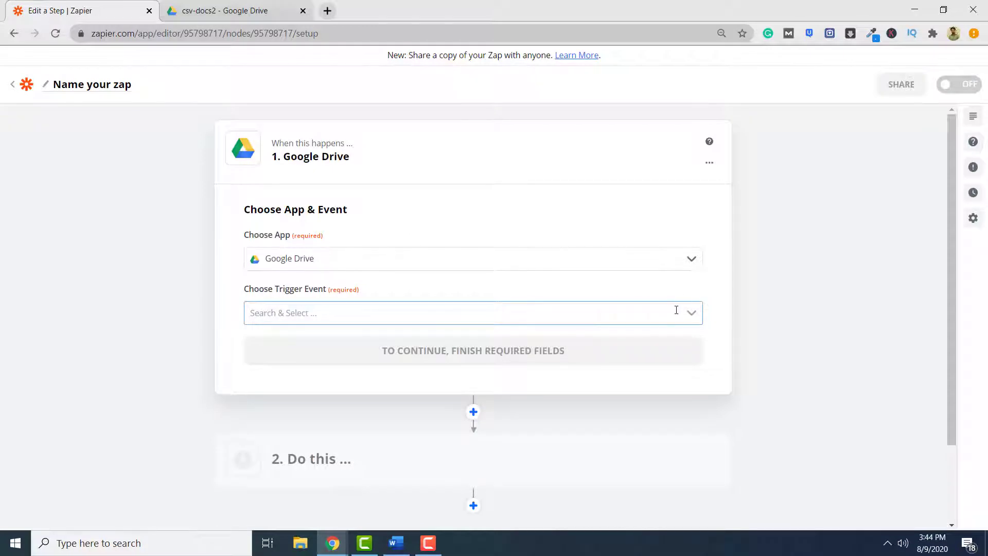
pyautogui.click(694, 316)
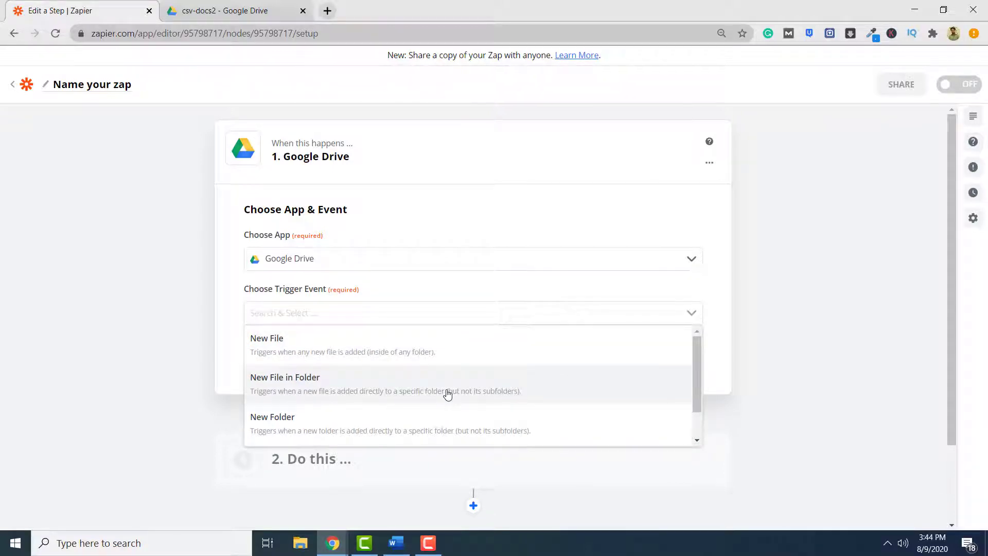
pyautogui.click(412, 386)
pyautogui.click(487, 359)
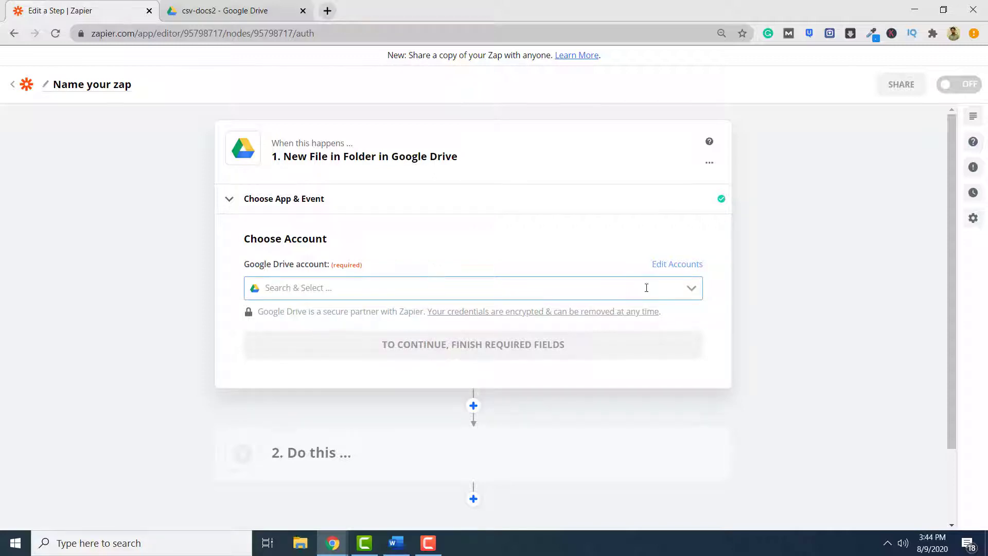
# Connect the Google Drive account to the trigger.
pyautogui.click(690, 288)
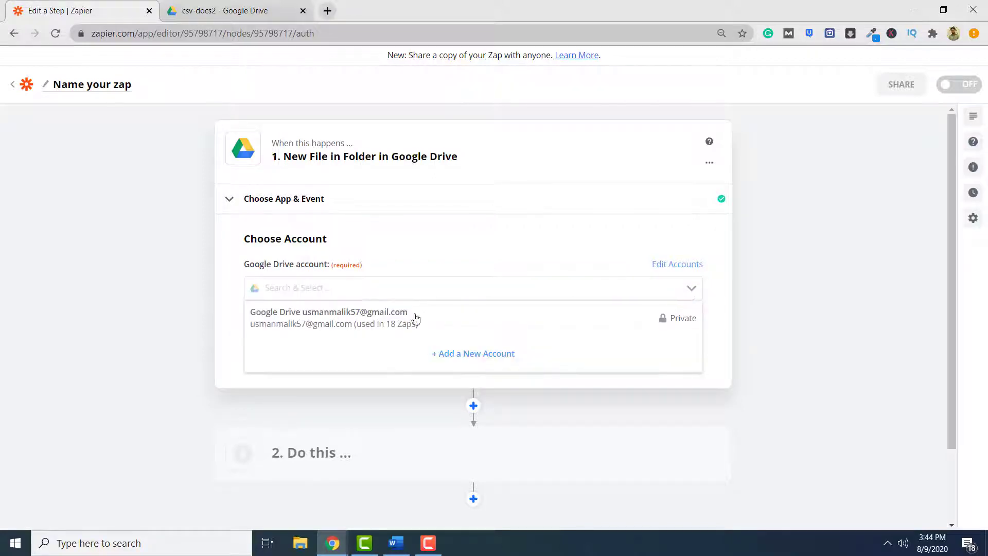
pyautogui.click(374, 325)
pyautogui.click(508, 355)
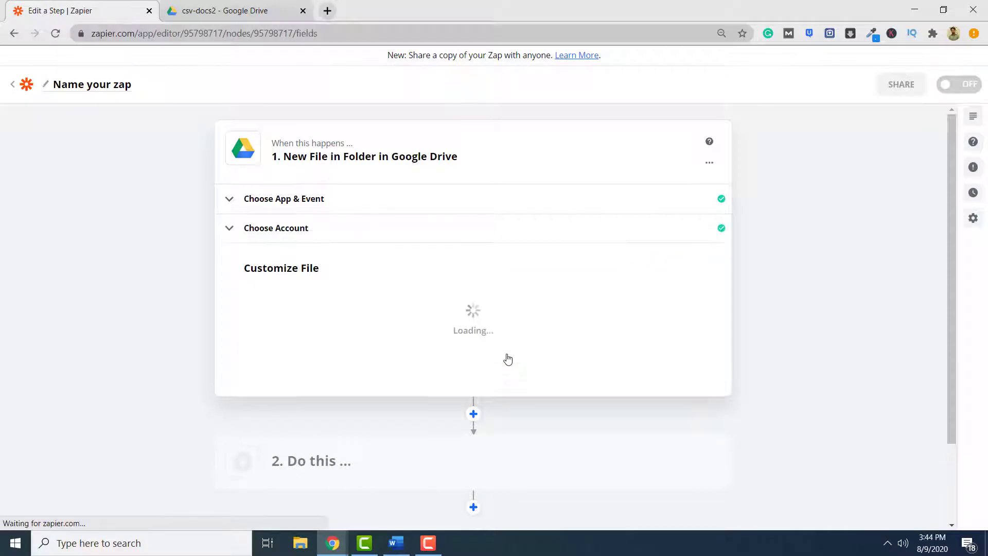
# Set the trigger to watch the csv-docs2 folder in My Google Drive and test it.
pyautogui.click(662, 313)
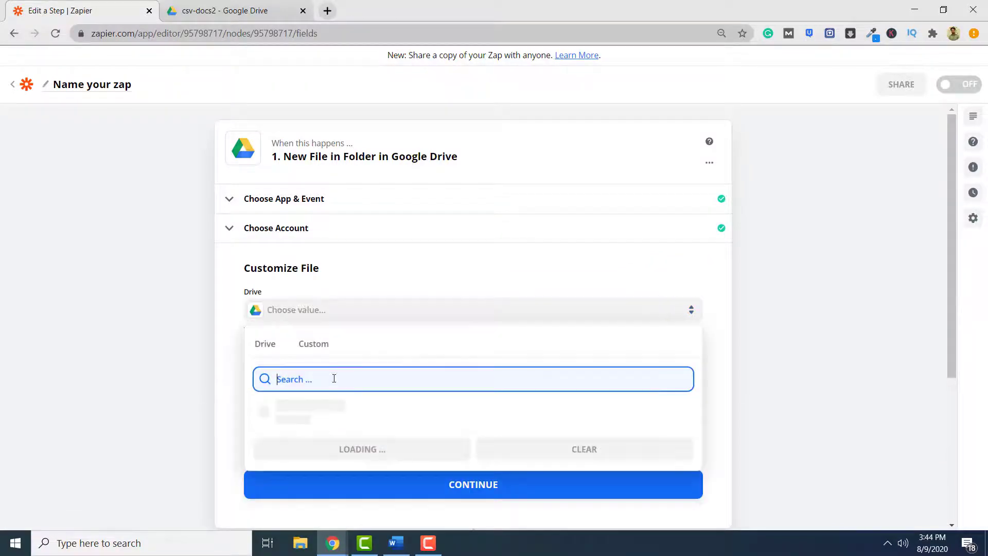
pyautogui.click(306, 406)
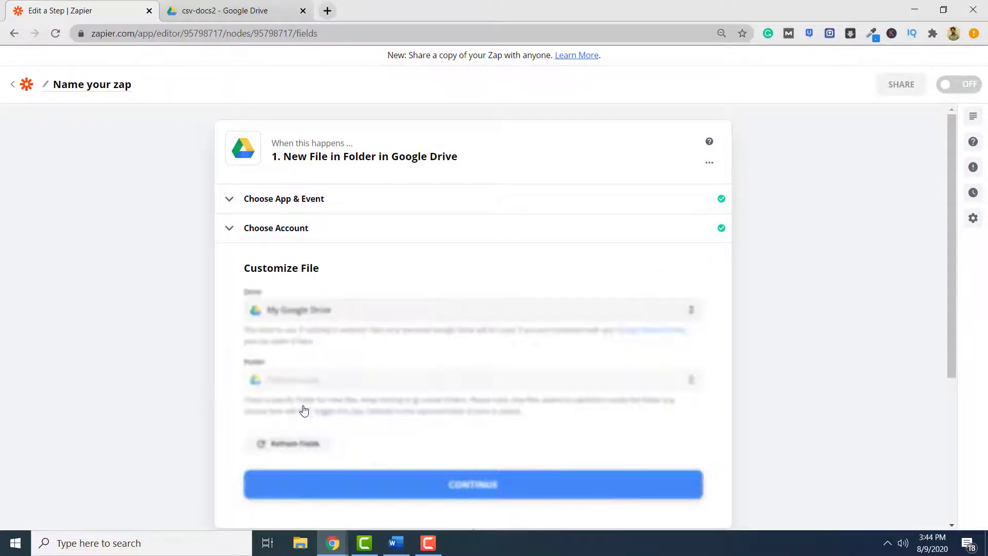
pyautogui.click(425, 384)
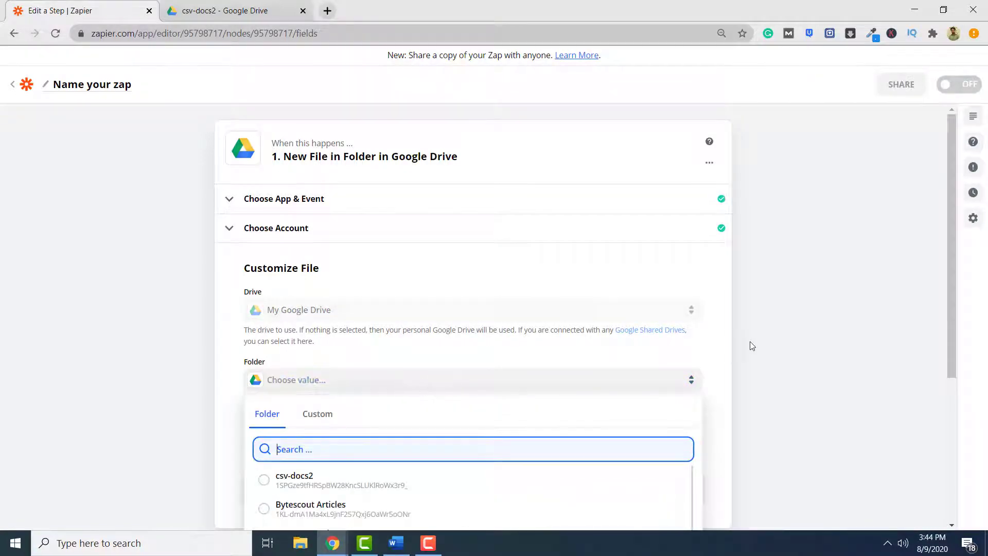
pyautogui.scroll(-1, 782, 352)
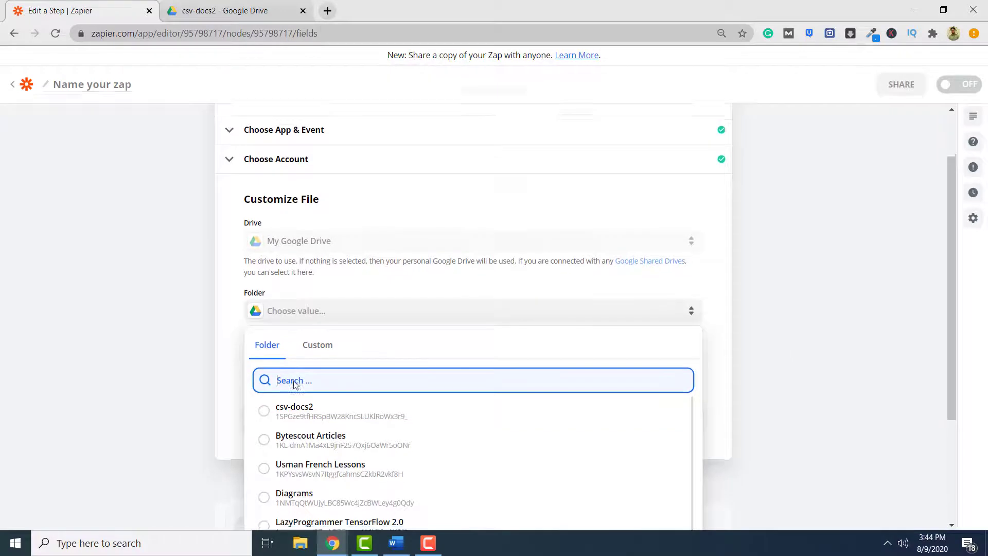
pyautogui.scroll(-1, 242, 383)
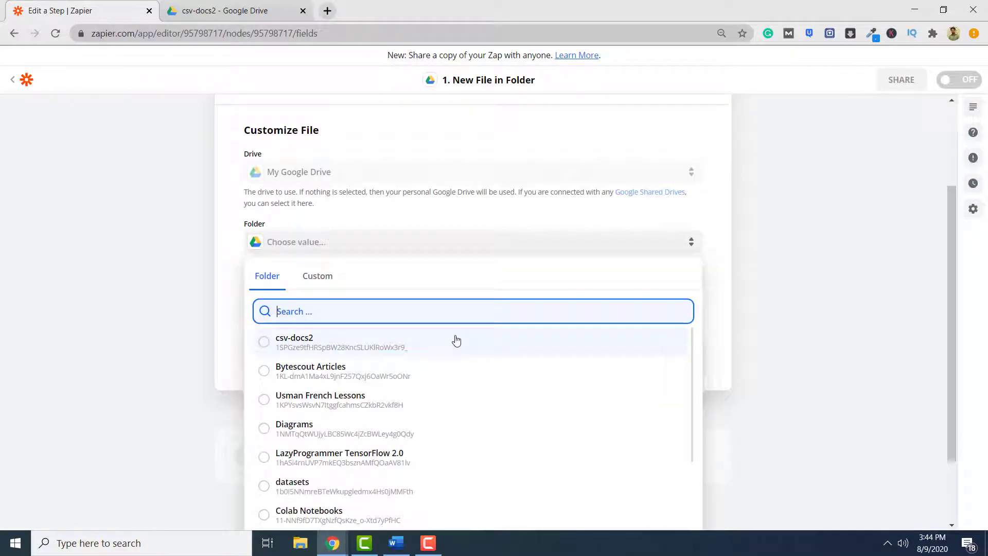
pyautogui.click(422, 341)
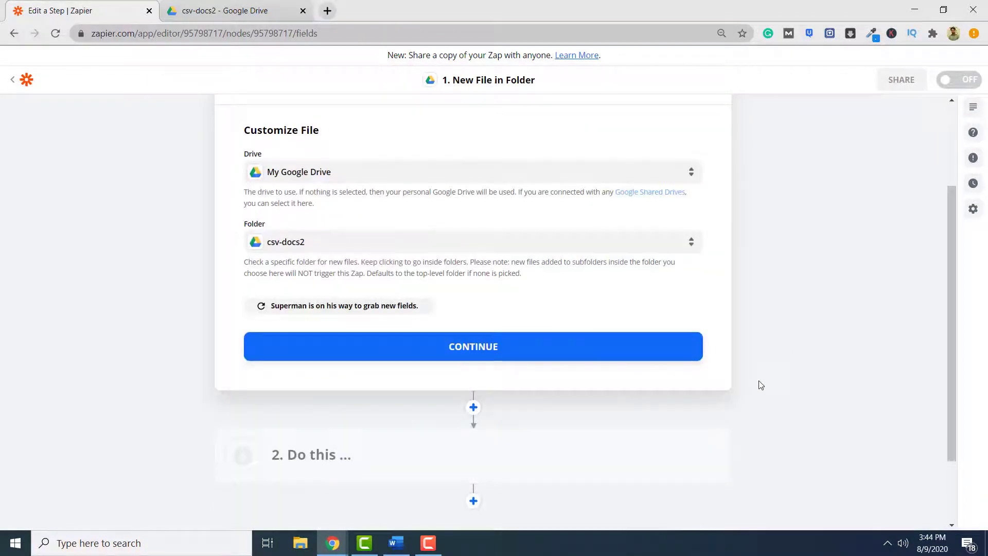
pyautogui.click(505, 354)
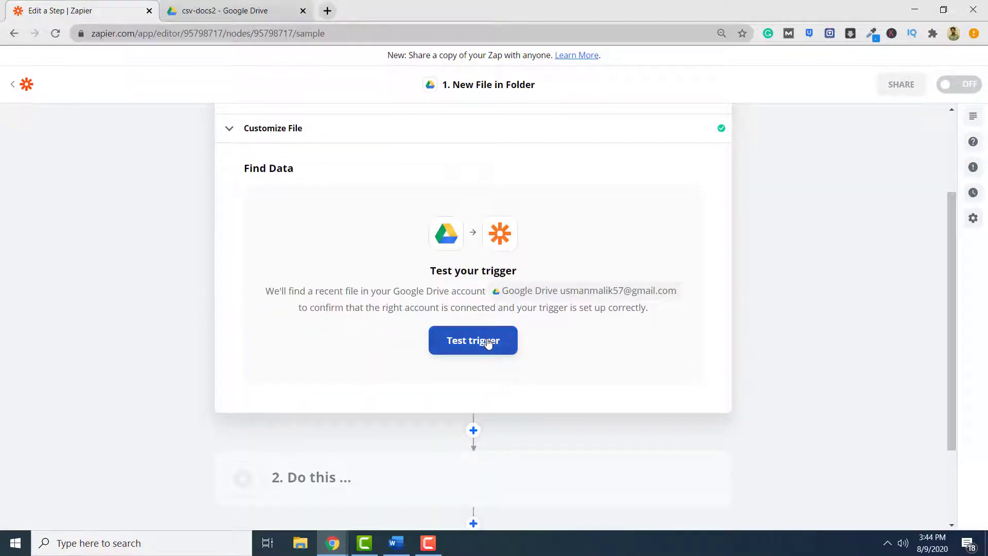
pyautogui.click(478, 343)
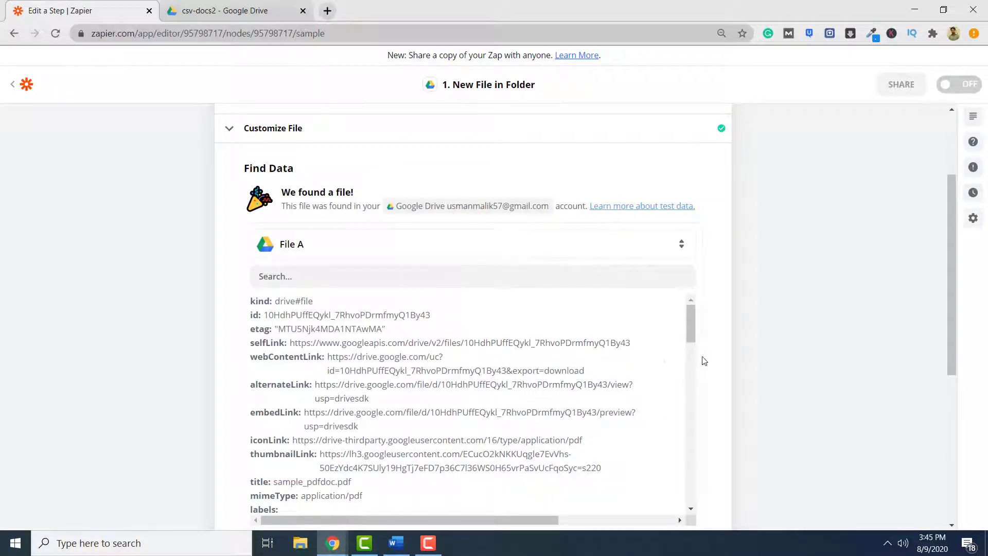
# Review the sample_pdfdoc.pdf trigger data, then choose PDF.co as the action app.
pyautogui.scroll(-10, 685, 354)
pyautogui.scroll(-3, 685, 355)
pyautogui.scroll(-4, 701, 349)
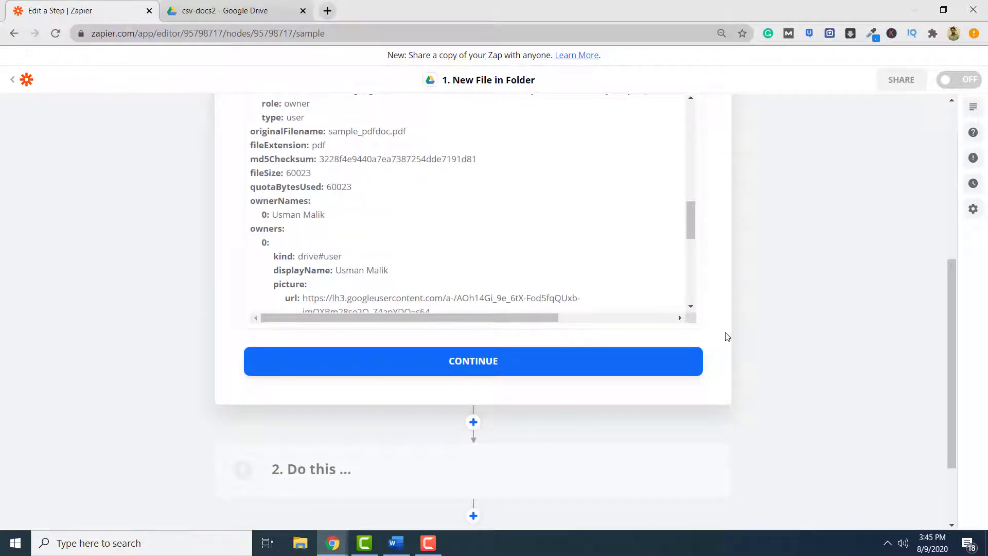
pyautogui.click(530, 360)
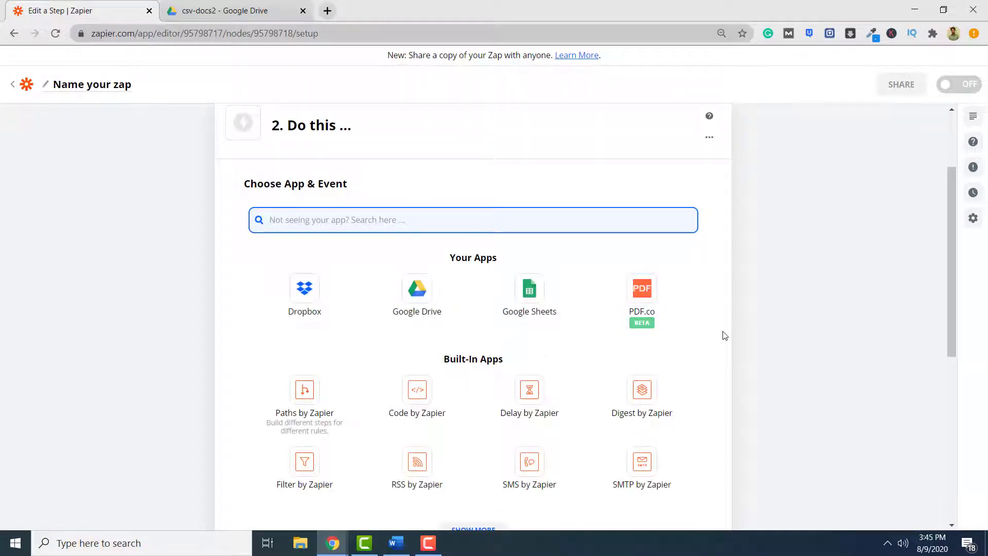
pyautogui.click(672, 294)
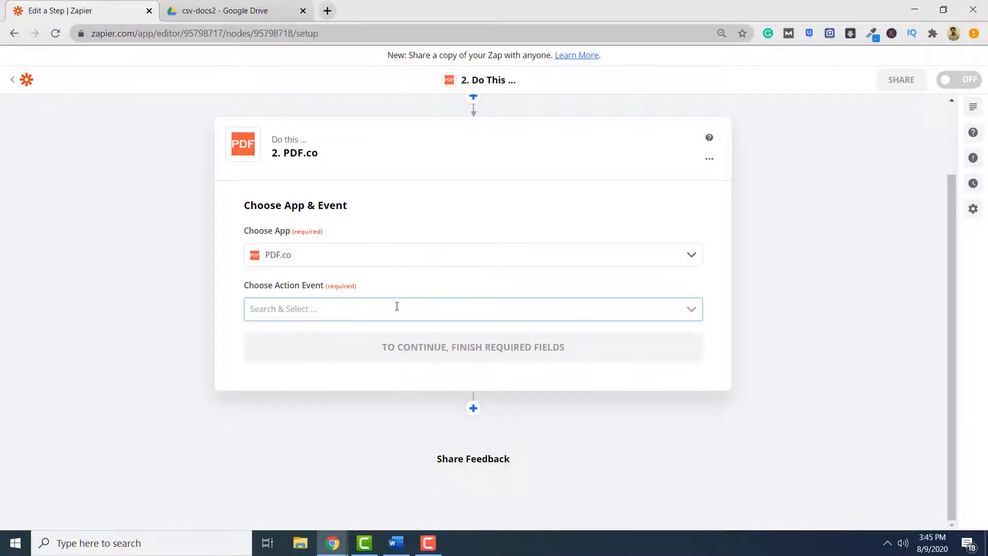
# Choose PDF Splitter as the PDF.co action event.
pyautogui.click(696, 315)
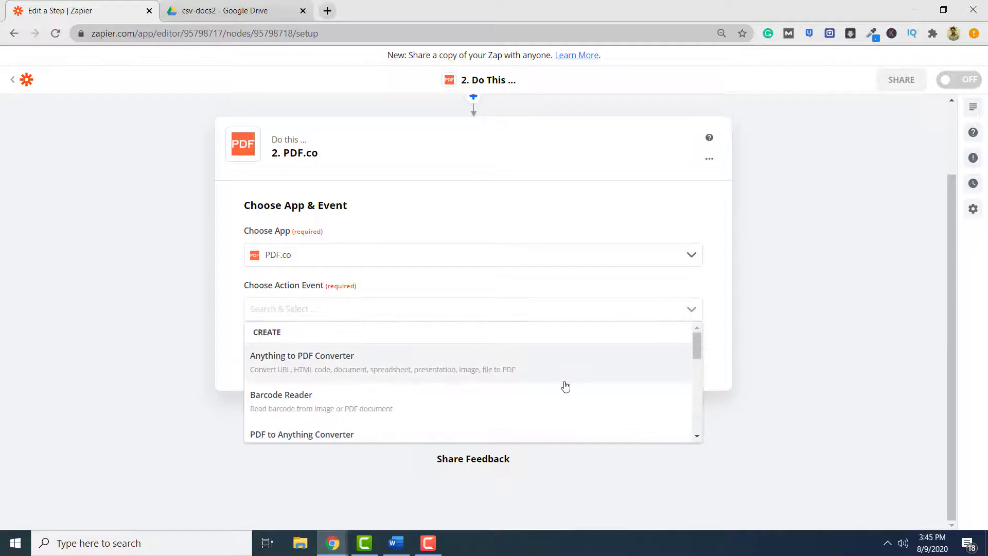
pyautogui.scroll(-1, 566, 386)
pyautogui.scroll(-5, 566, 386)
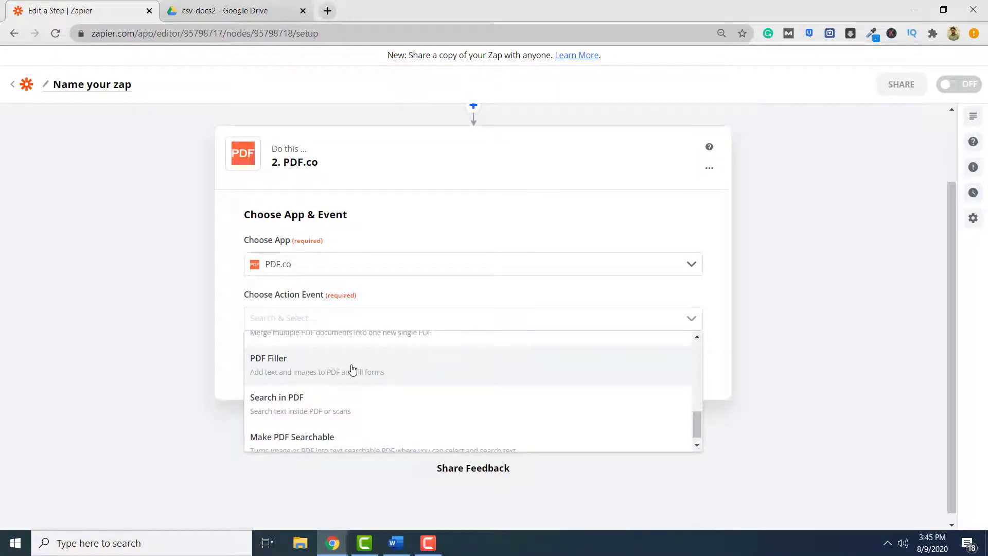
pyautogui.scroll(3, 351, 397)
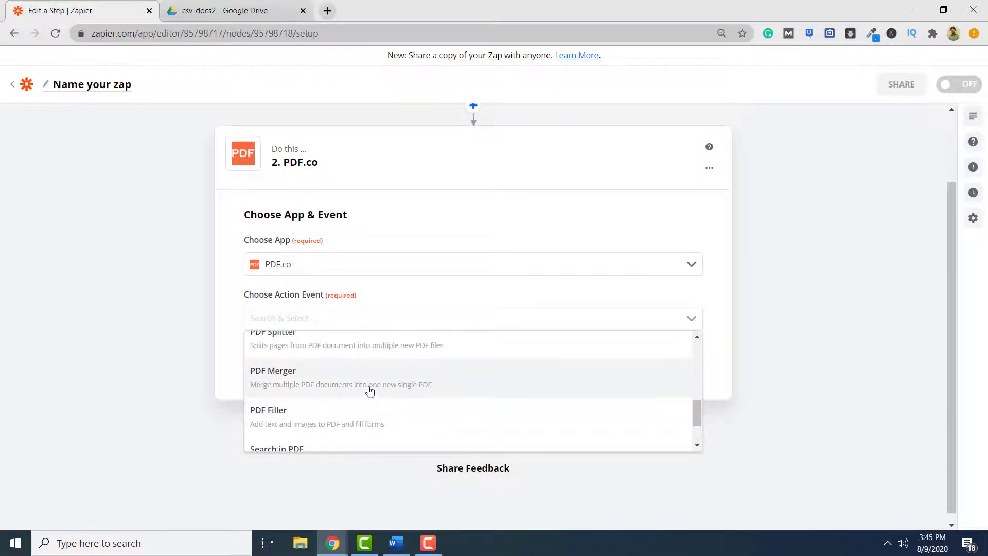
pyautogui.click(351, 395)
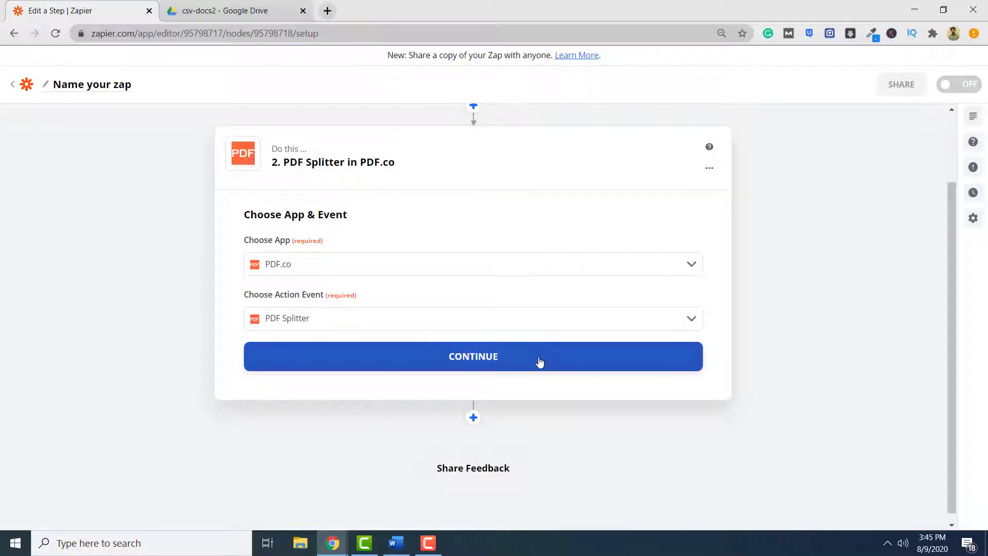
pyautogui.click(539, 360)
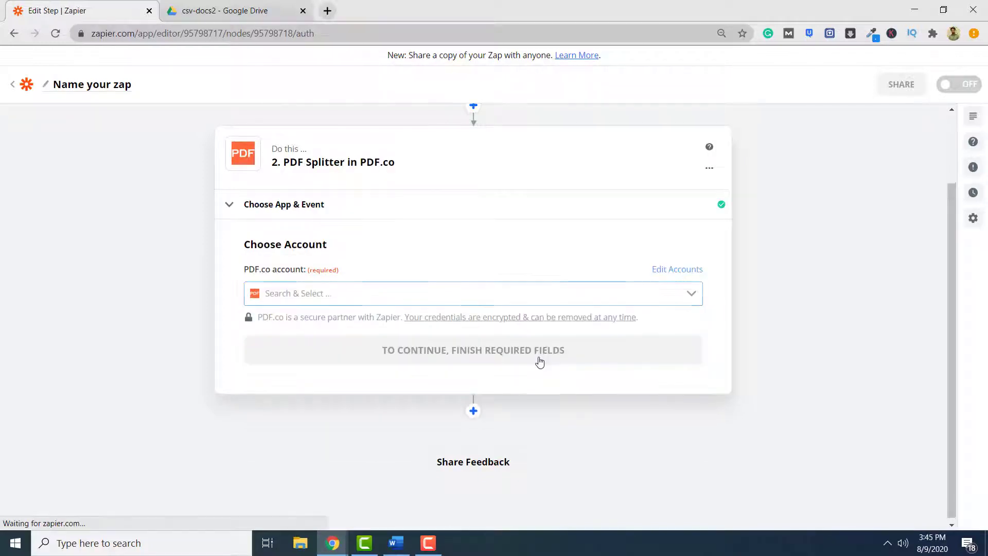
# Connect the PDF.co account to the PDF Splitter action.
pyautogui.click(693, 298)
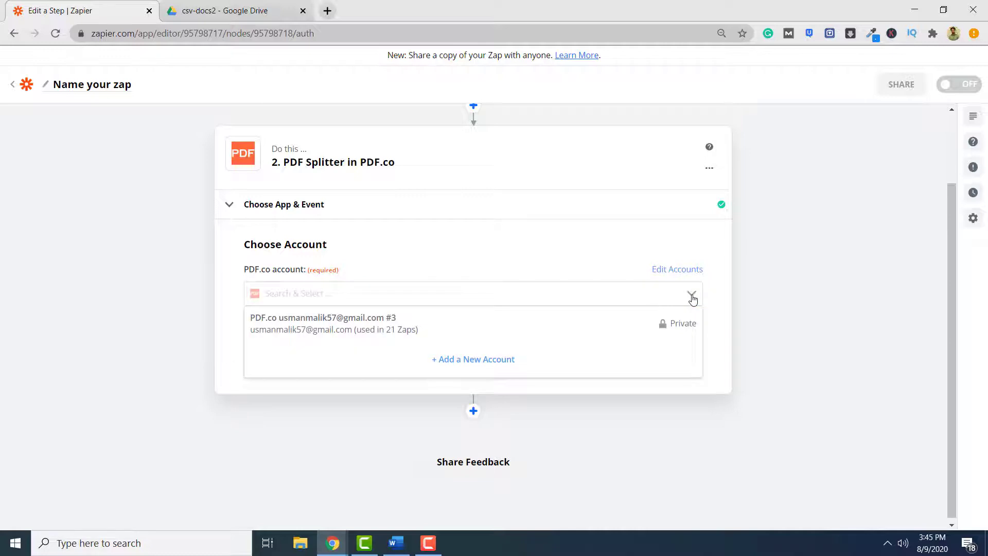
pyautogui.click(481, 322)
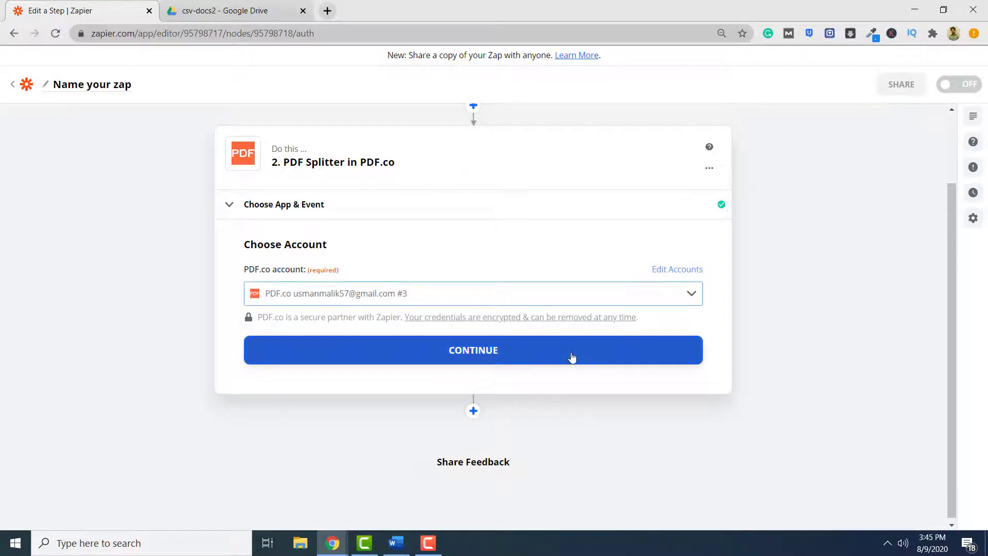
pyautogui.click(572, 357)
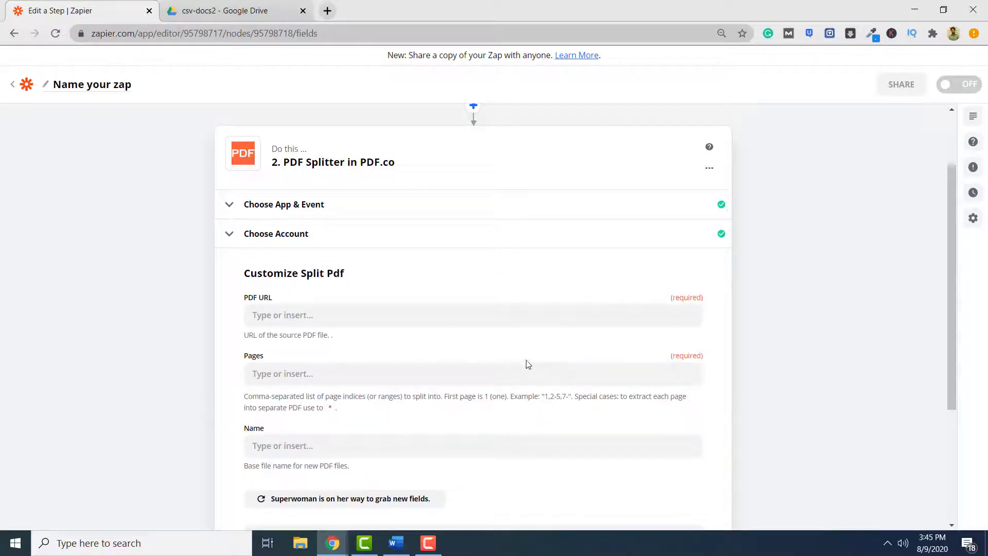
pyautogui.click(344, 314)
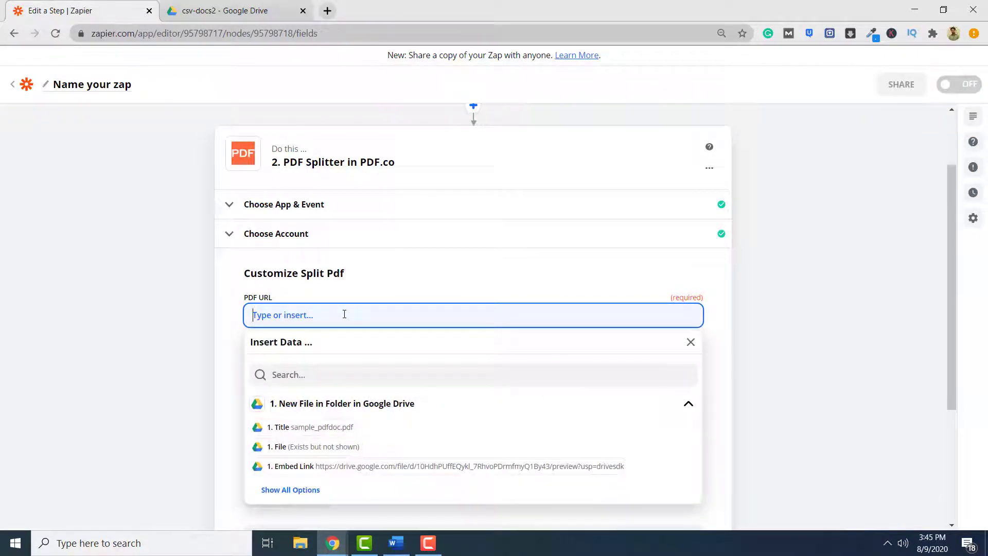
# Map the PDF URL field to the Google Drive file's Web Content Link.
pyautogui.click(309, 490)
pyautogui.scroll(-1, 522, 428)
pyautogui.scroll(-3, 522, 428)
pyautogui.scroll(1, 377, 453)
pyautogui.click(340, 474)
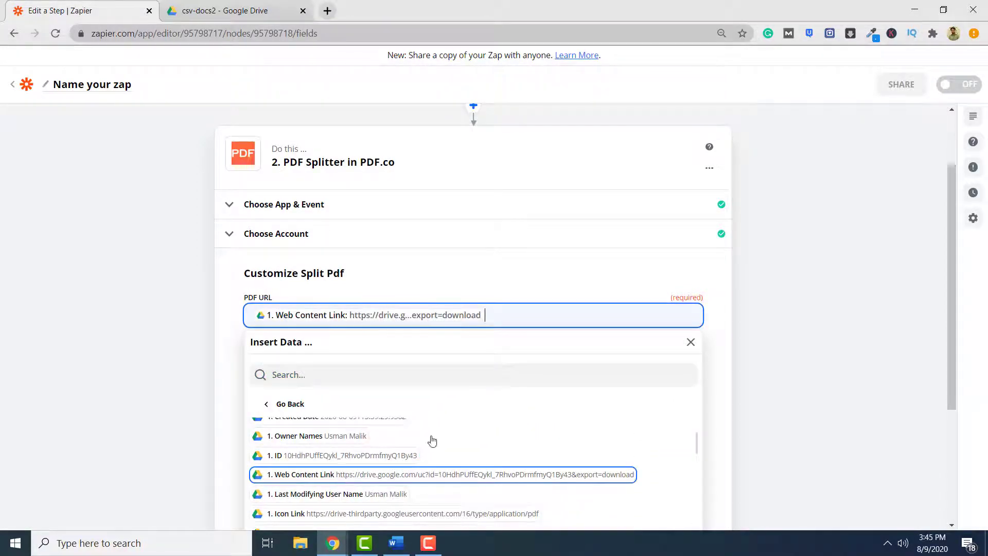
pyautogui.click(831, 331)
# Check the two-page sample_pdfdoc.pdf in Google Drive, then return to the splitter step.
pyautogui.click(307, 370)
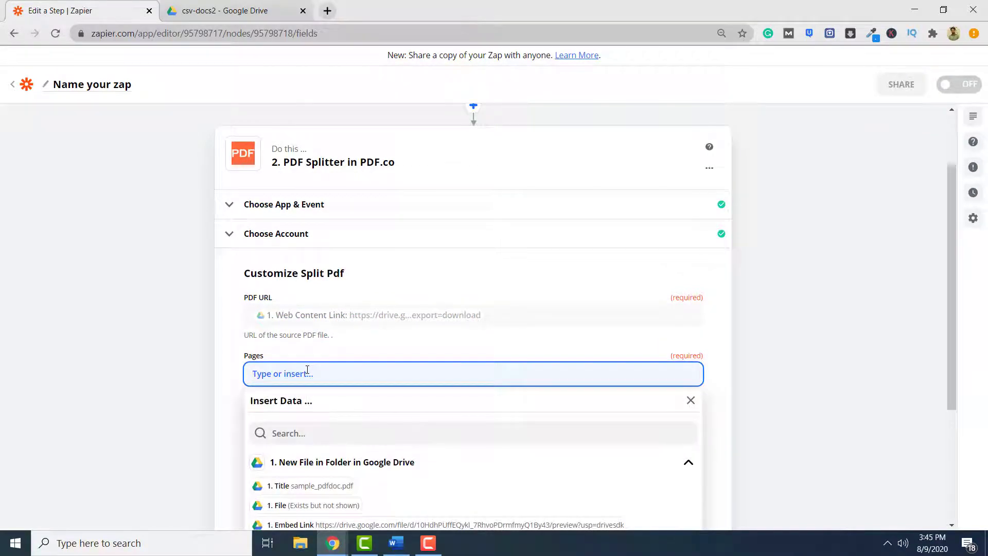
pyautogui.click(790, 310)
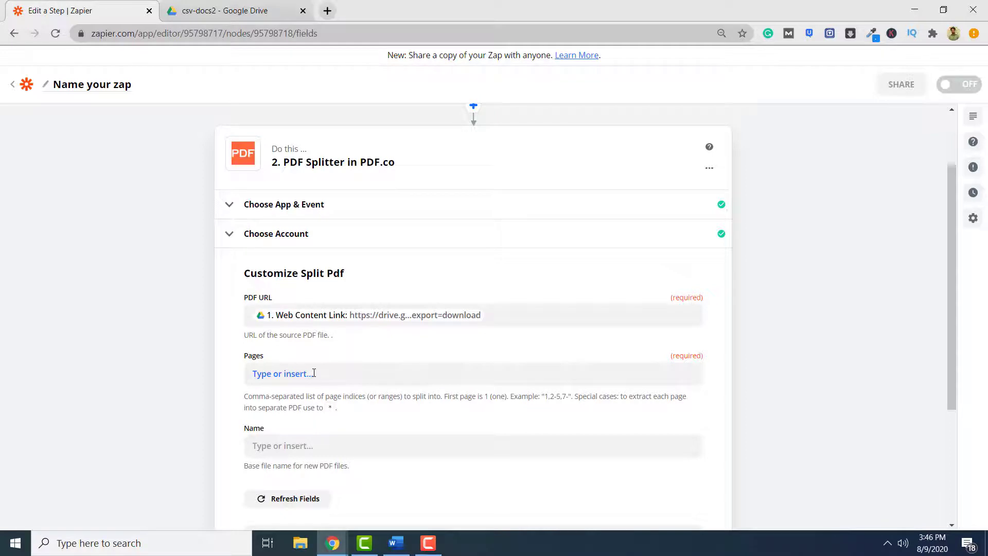
pyautogui.click(225, 10)
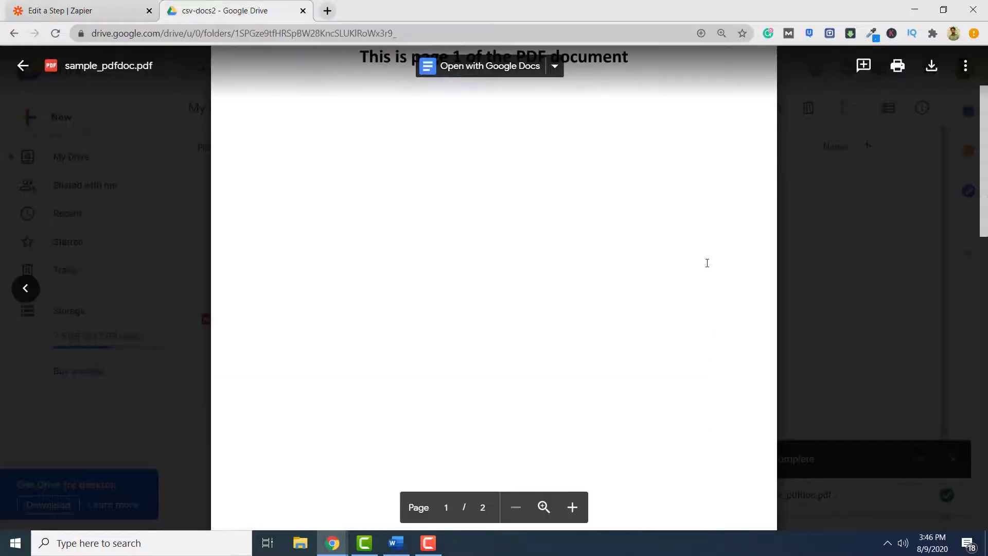
pyautogui.scroll(-1, 599, 218)
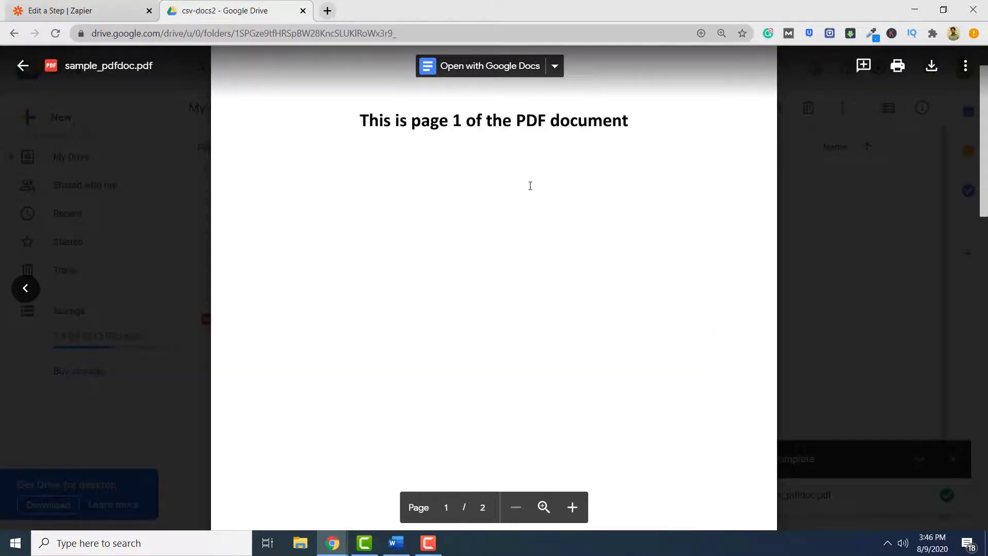
pyautogui.scroll(-8, 530, 186)
pyautogui.click(98, 10)
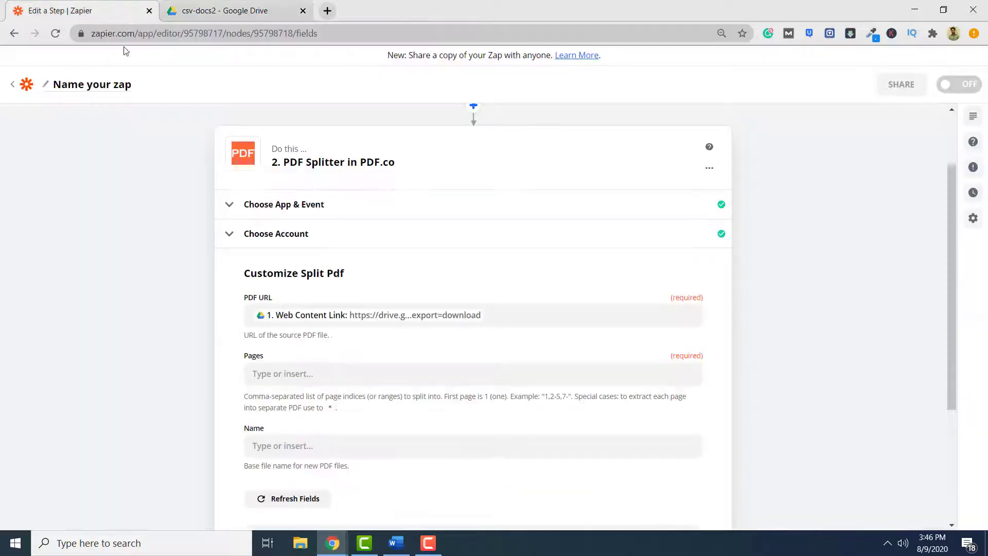
# Enter 1,2 as the pages to split.
pyautogui.click(280, 378)
pyautogui.write('1')
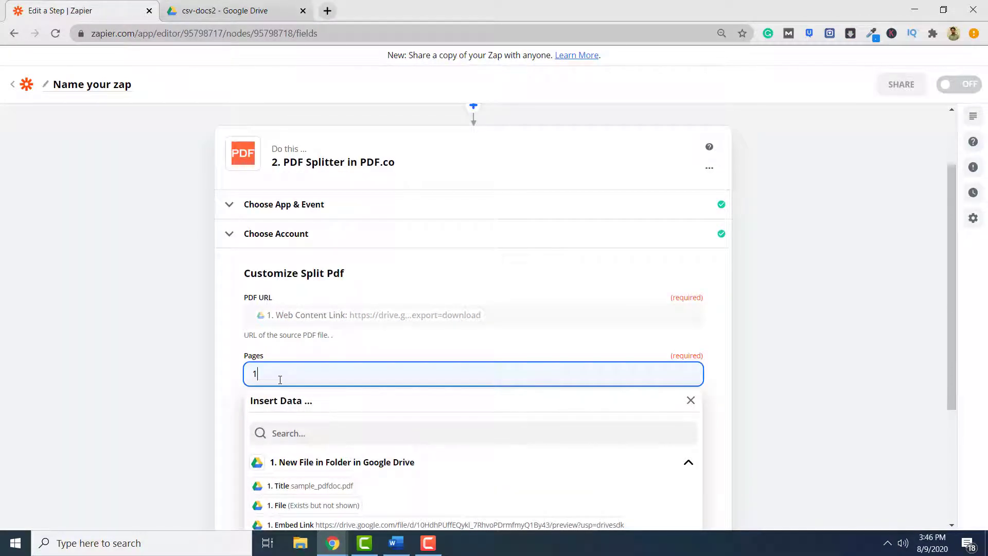
pyautogui.write(',2')
pyautogui.click(863, 311)
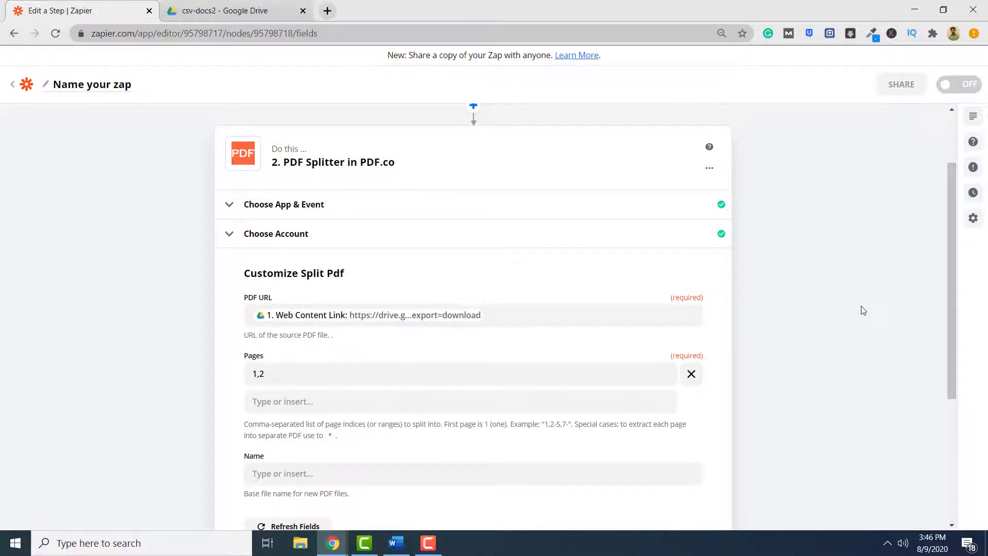
pyautogui.scroll(-3, 861, 305)
# Name the split output files splitted_docs and proceed to the test step.
pyautogui.click(342, 335)
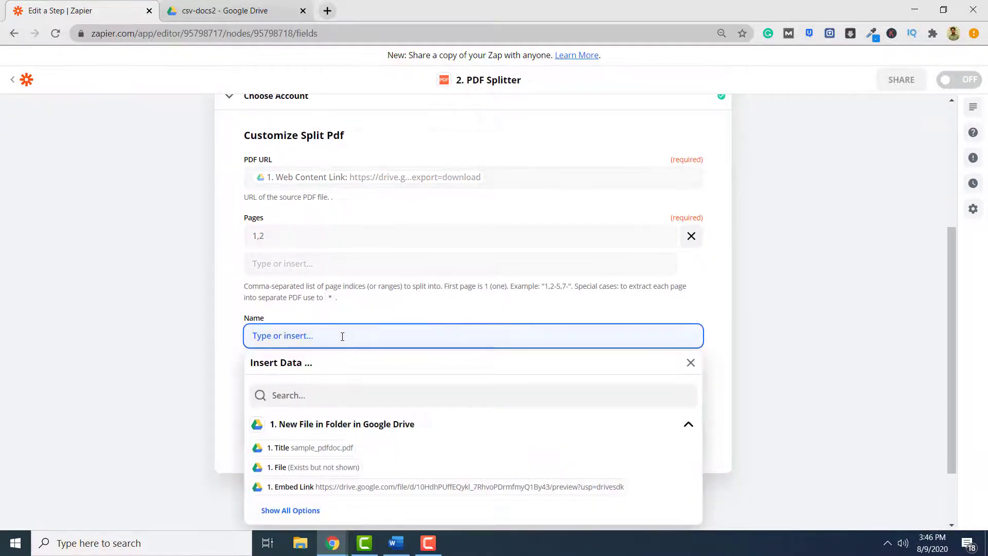
pyautogui.click(834, 322)
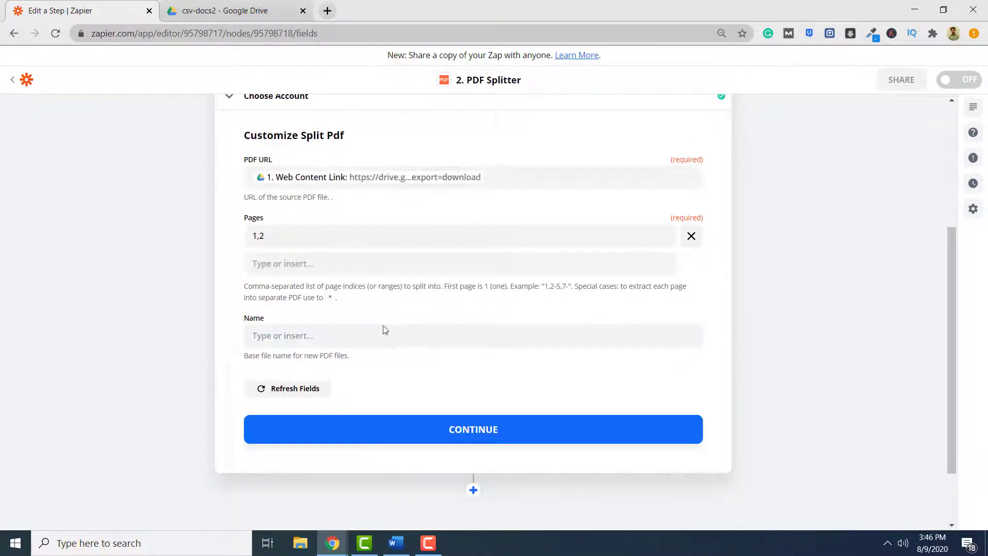
pyautogui.click(355, 334)
pyautogui.write('sp')
pyautogui.press('BackSpace')
pyautogui.press('BackSpace')
pyautogui.write('splitted_docs')
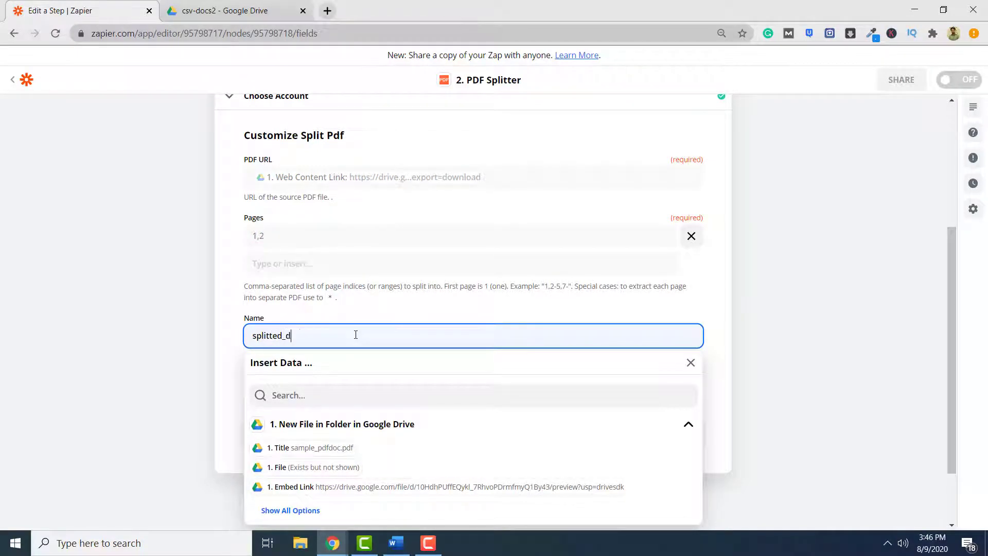
pyautogui.click(793, 312)
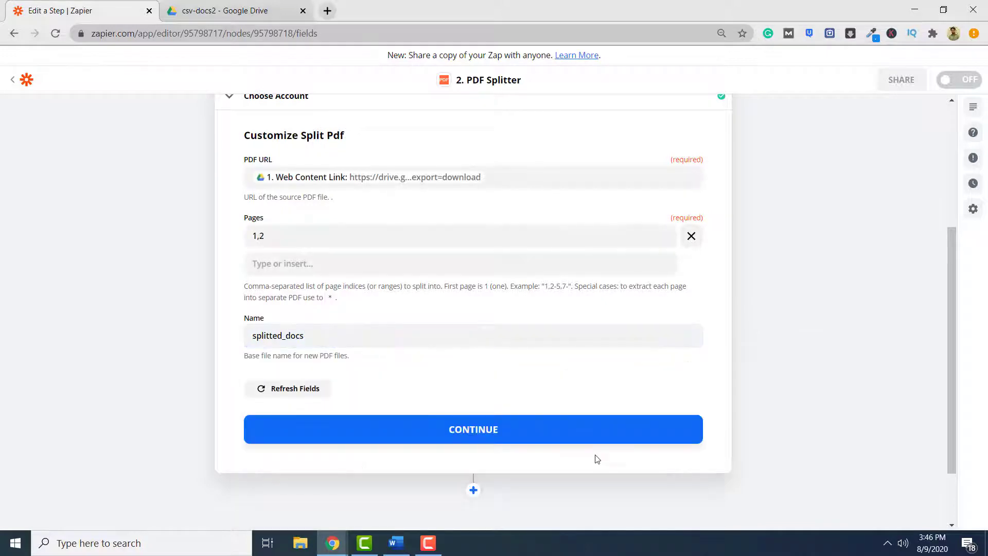
pyautogui.click(531, 439)
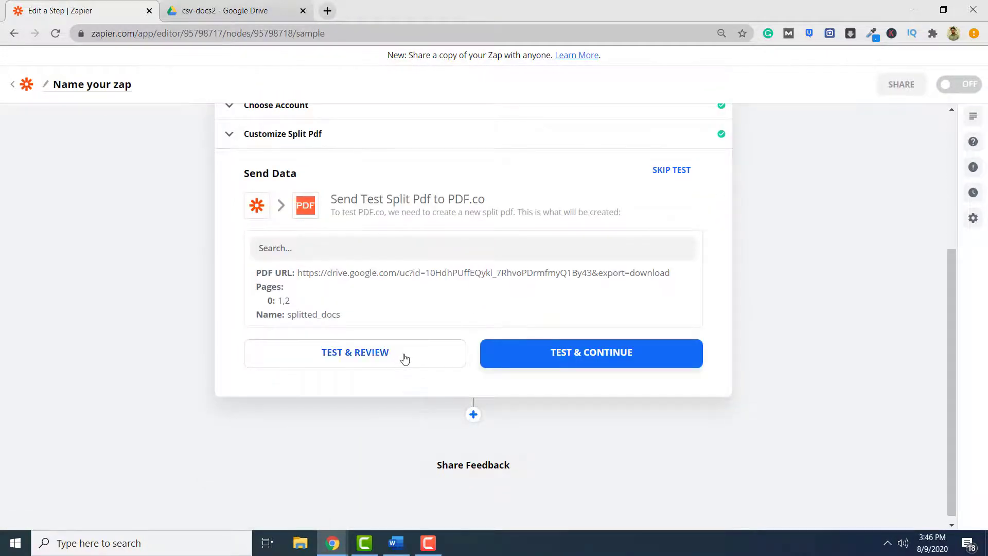
# Run the split test, copy the returned url1 link, and open a new tab.
pyautogui.click(405, 359)
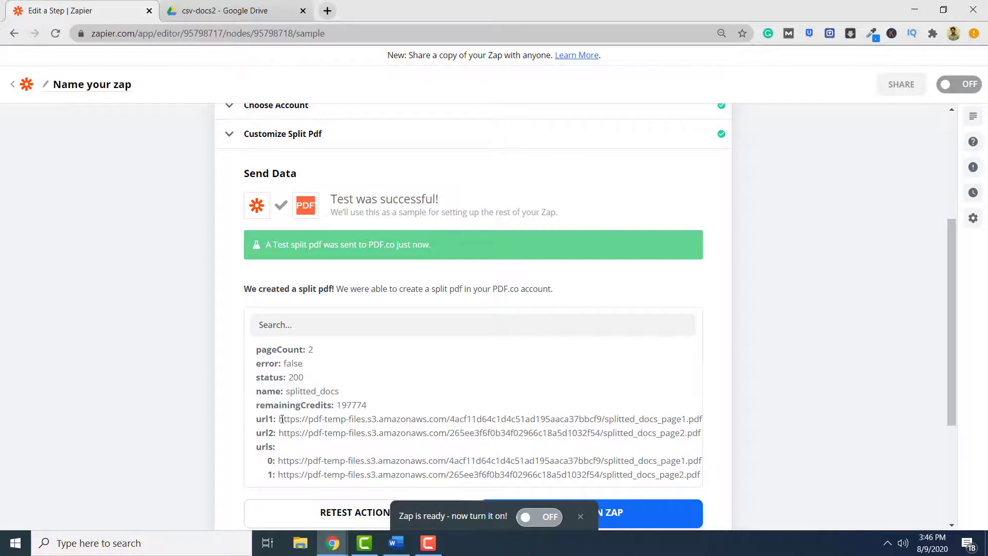
pyautogui.moveTo(278, 419); pyautogui.dragTo(718, 428)
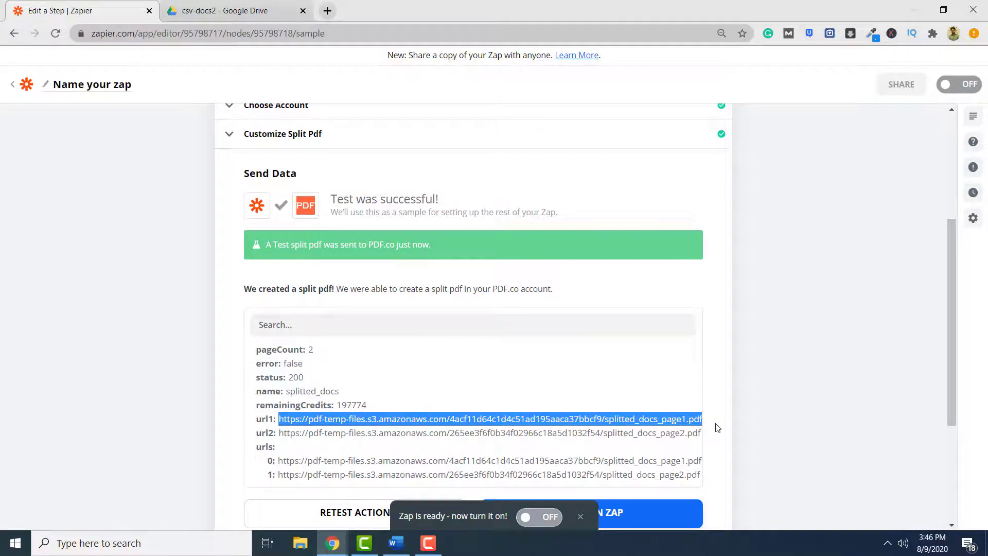
pyautogui.hotkey('ctrl', 'c')
pyautogui.hotkey('ctrl', 't')
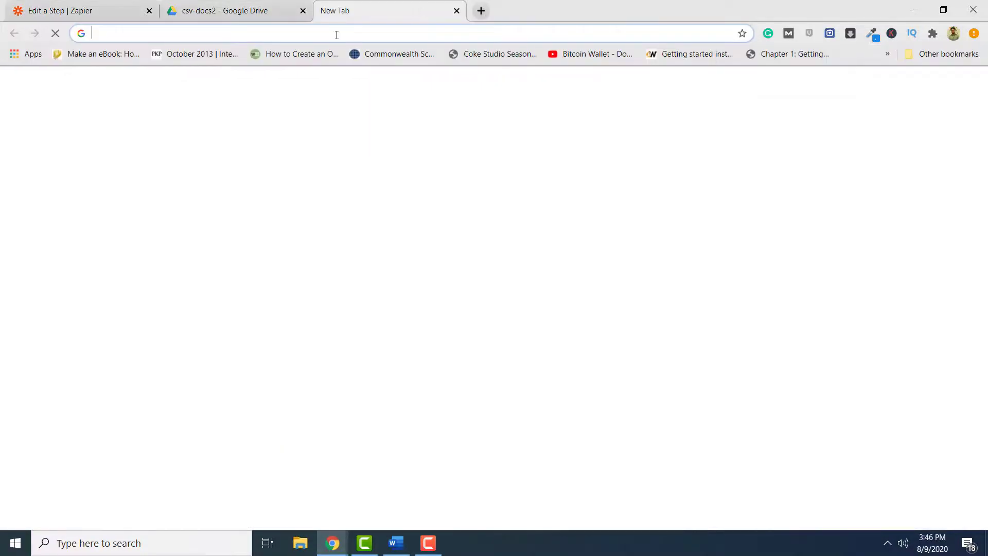
# Load url1 to view splitted_docs_page1.pdf, then go back to Zapier.
pyautogui.hotkey('ctrl', 'v')
pyautogui.press('Return')
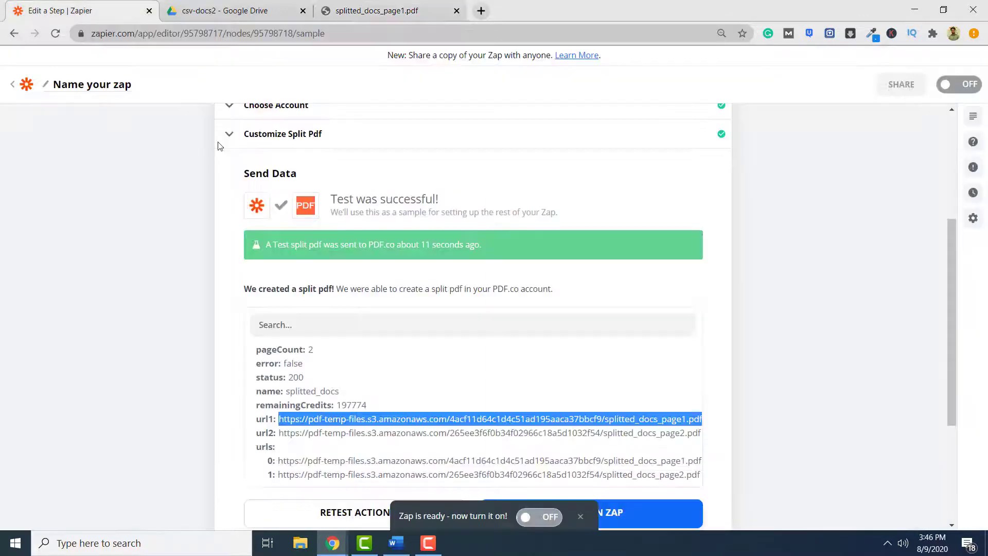
pyautogui.click(62, 10)
# Open url2 in a new tab to view splitted_docs_page2.pdf, then return to Zapier.
pyautogui.moveTo(280, 434); pyautogui.dragTo(723, 441)
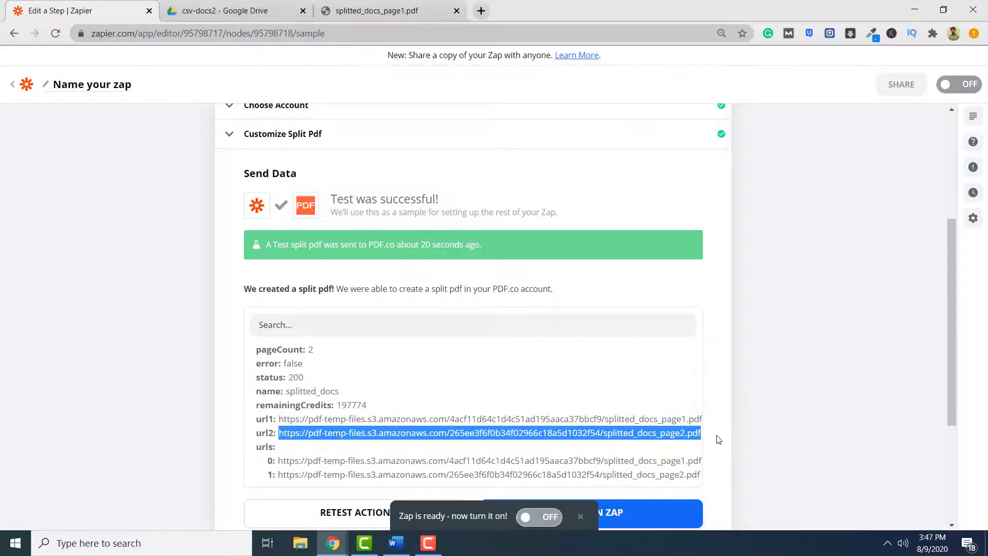
pyautogui.click(481, 11)
pyautogui.click(489, 36)
pyautogui.hotkey('ctrl', 'v')
pyautogui.press('Return')
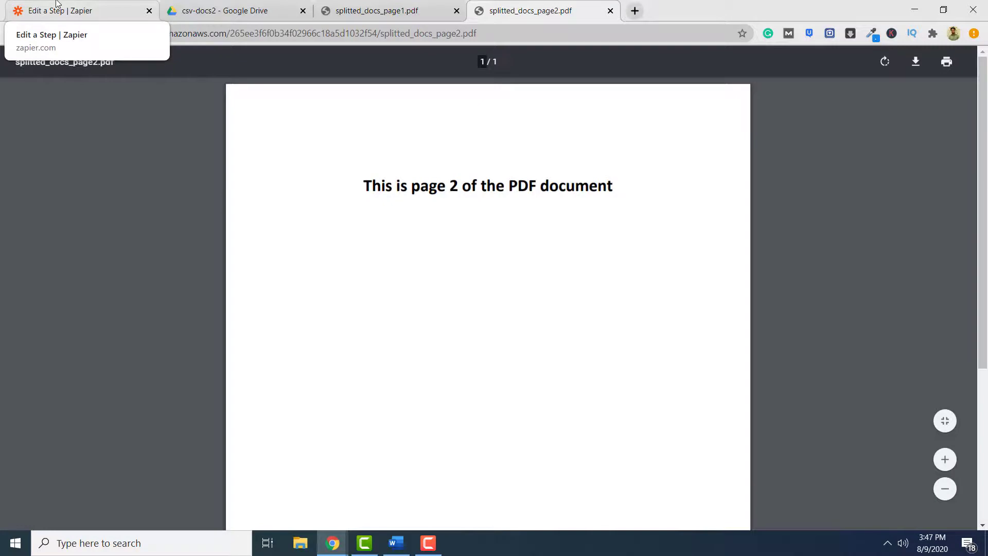
pyautogui.click(57, 8)
pyautogui.scroll(-2, 872, 364)
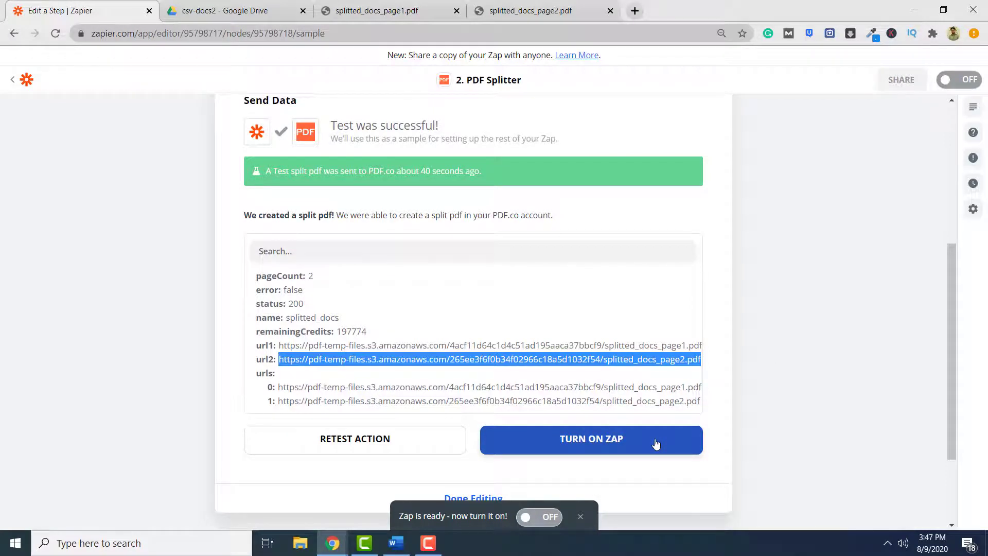
# Turn on the splitter zap, close both split-PDF tabs, and start another zap.
pyautogui.click(587, 441)
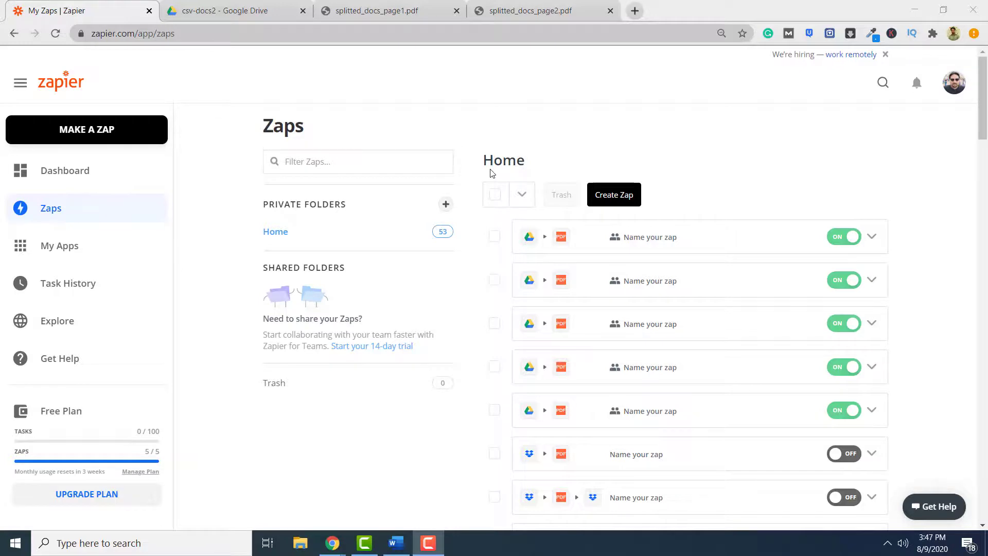
pyautogui.click(456, 11)
pyautogui.click(456, 11)
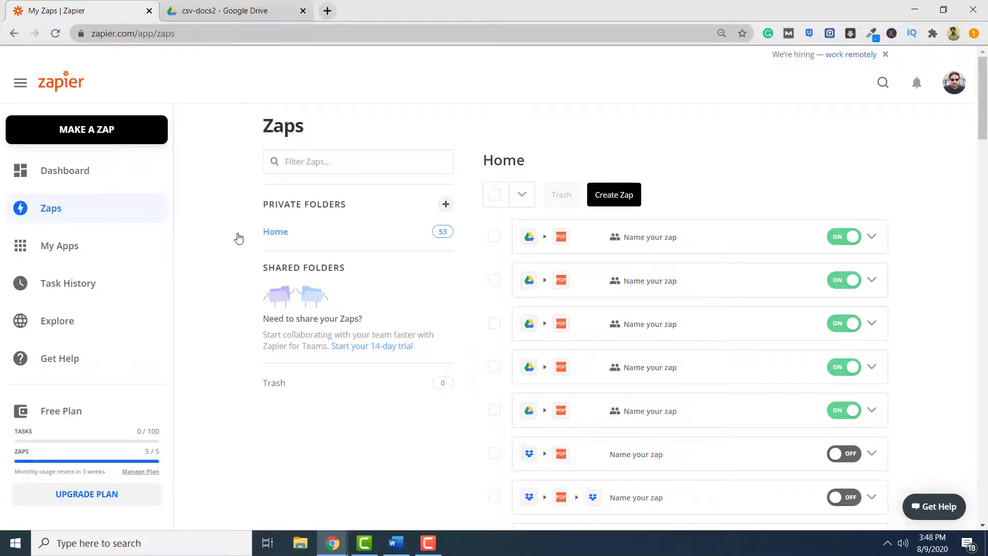
pyautogui.click(141, 141)
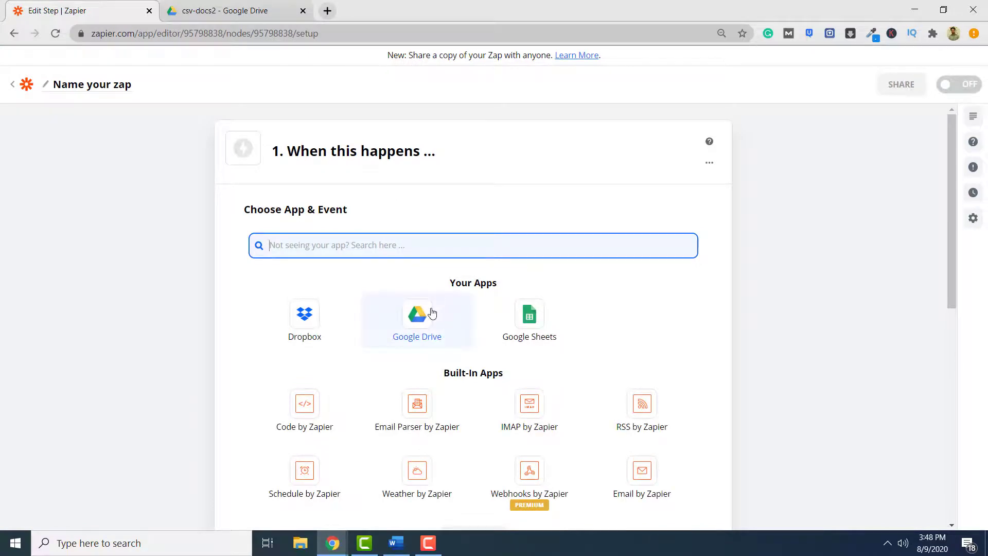
# Set the new trigger to Google Drive's New File in Folder with the connected account.
pyautogui.click(432, 312)
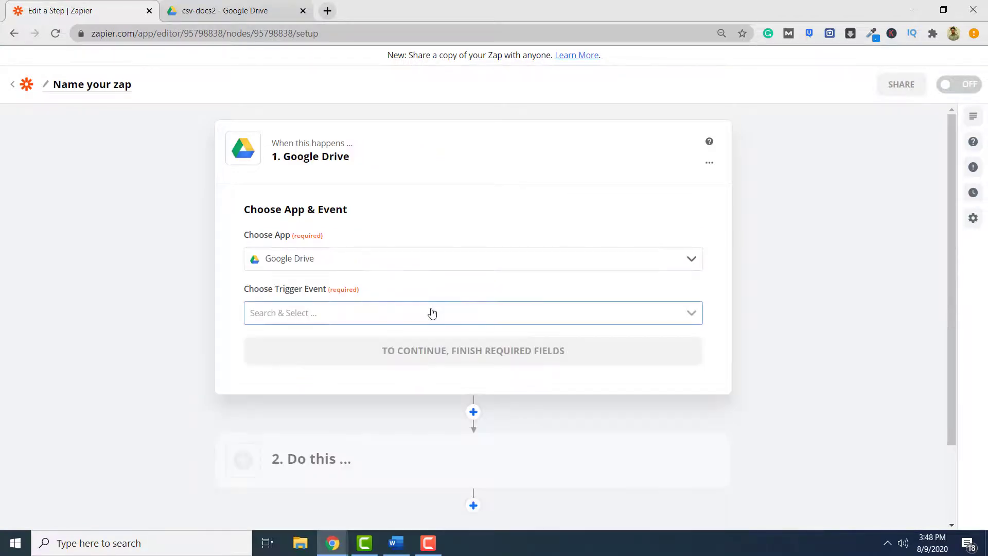
pyautogui.click(692, 314)
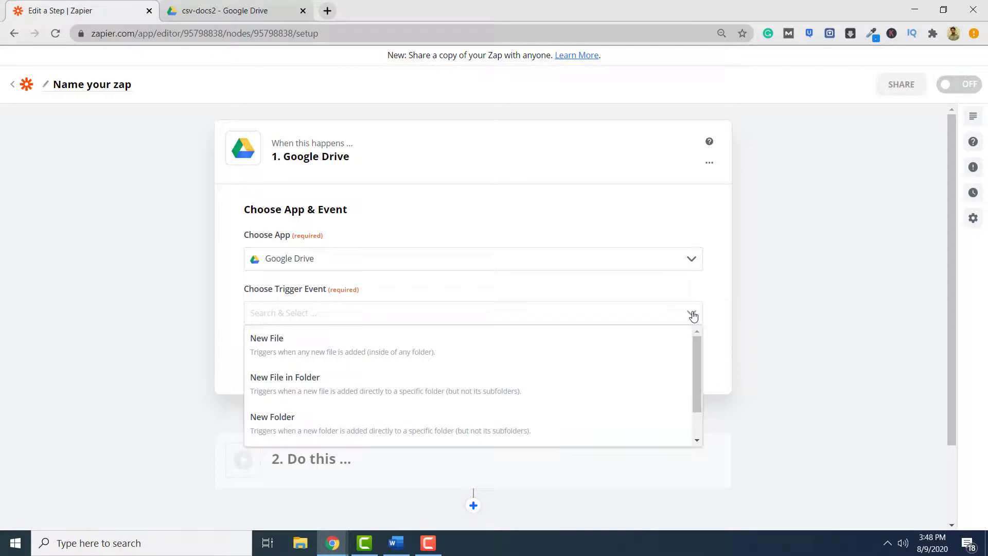
pyautogui.click(391, 386)
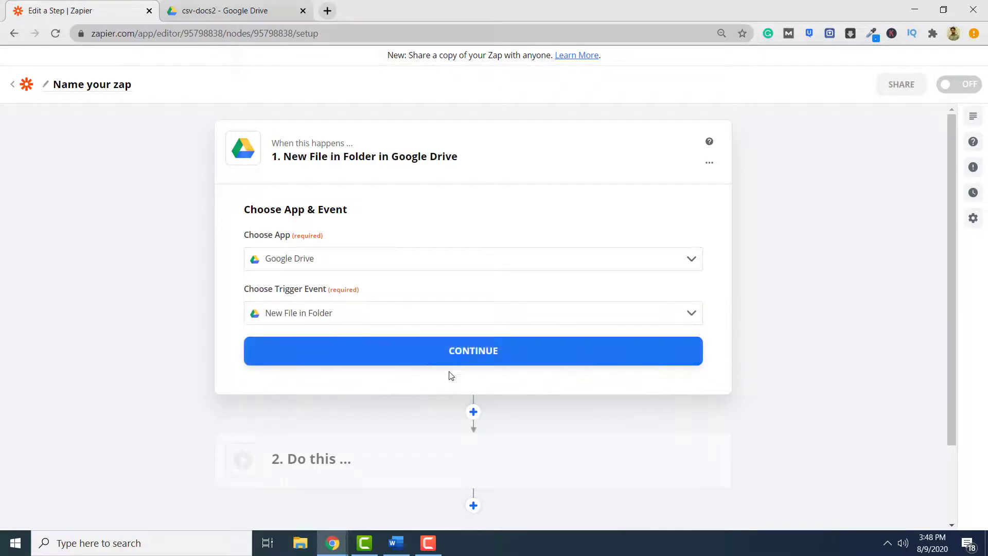
pyautogui.click(557, 355)
pyautogui.click(691, 294)
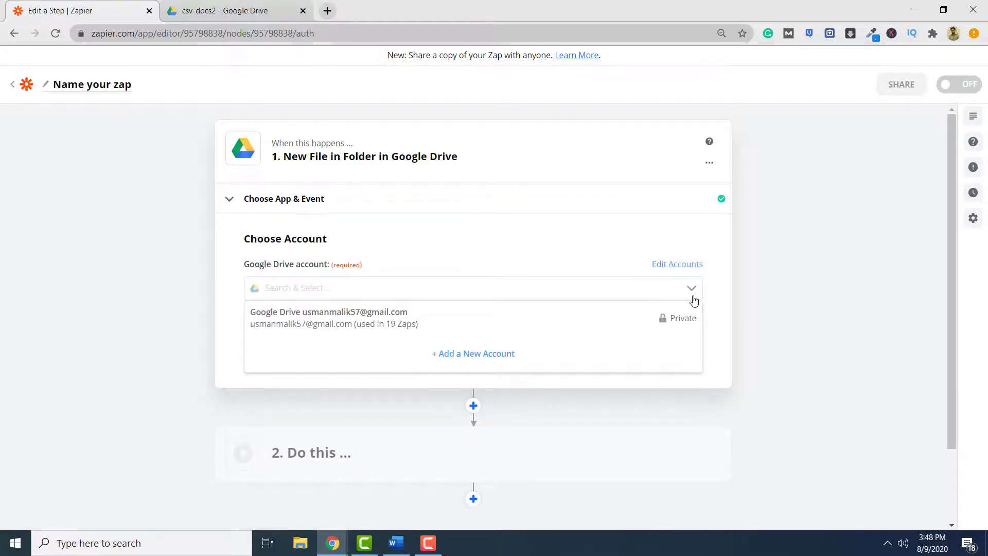
pyautogui.click(370, 324)
pyautogui.click(505, 348)
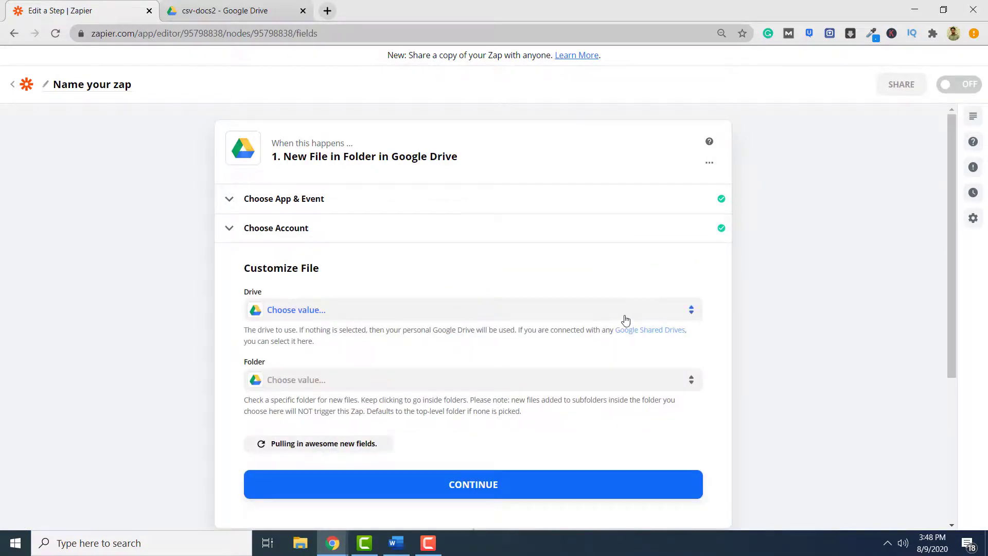
# Watch csv-docs2 in My Google Drive, test the trigger, and continue to the action.
pyautogui.click(692, 312)
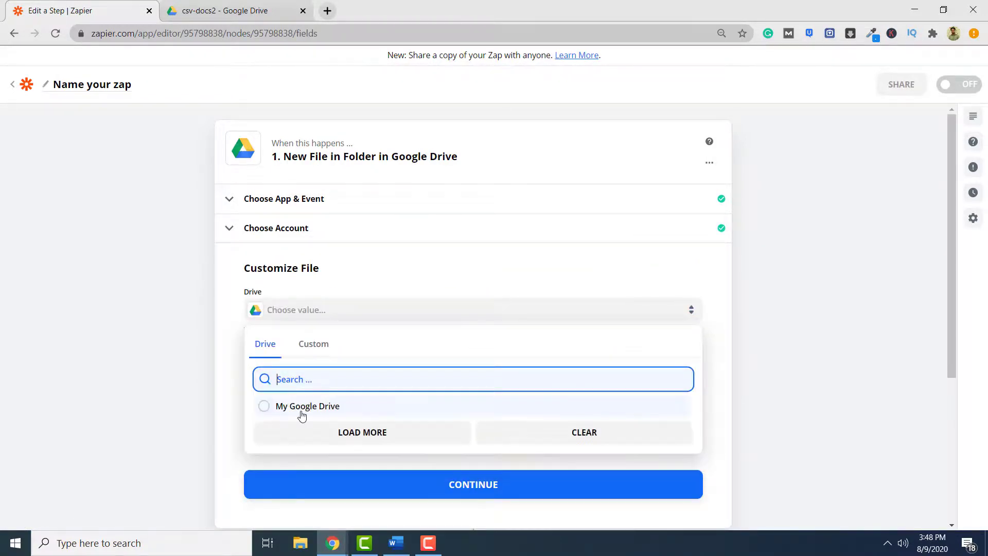
pyautogui.click(302, 412)
pyautogui.click(567, 383)
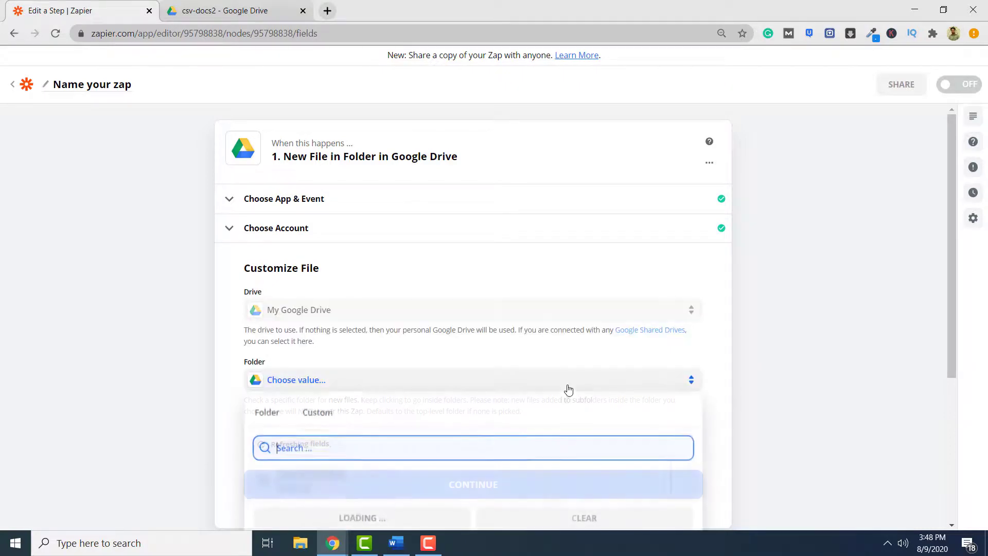
pyautogui.scroll(-1, 330, 407)
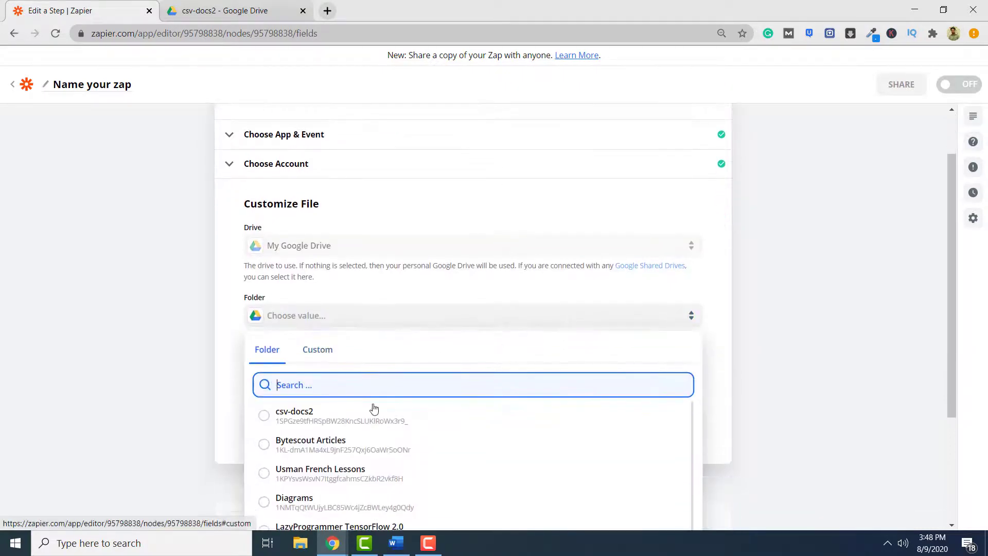
pyautogui.click(455, 415)
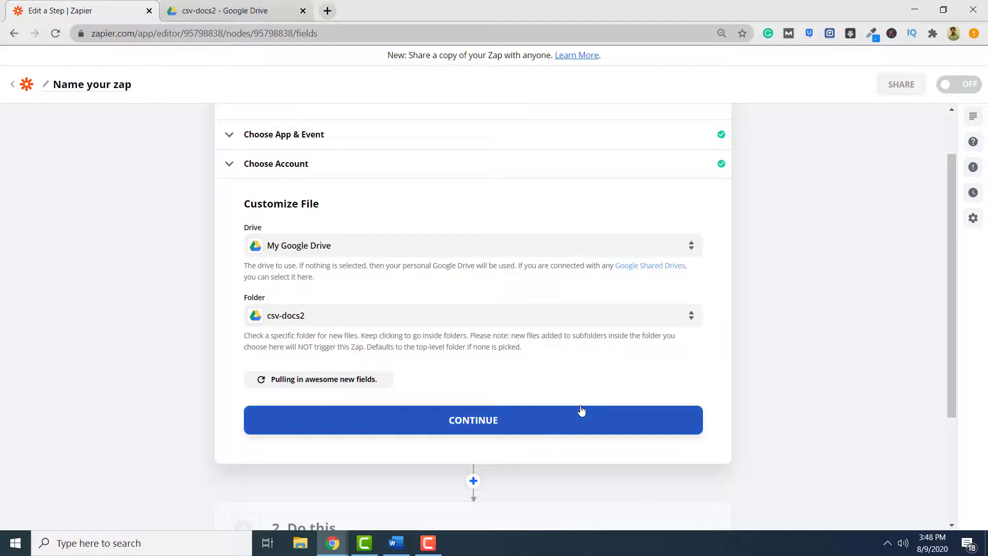
pyautogui.click(544, 425)
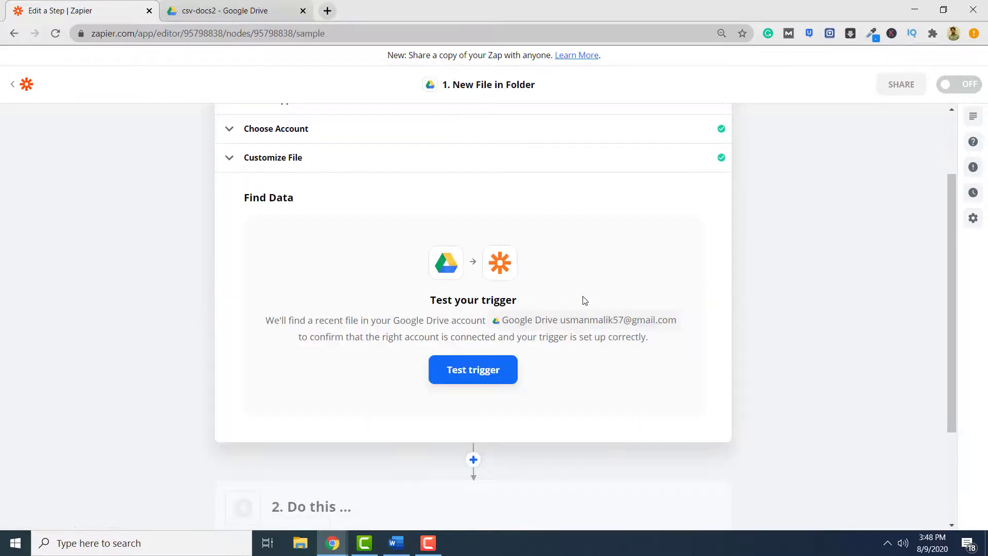
pyautogui.click(492, 371)
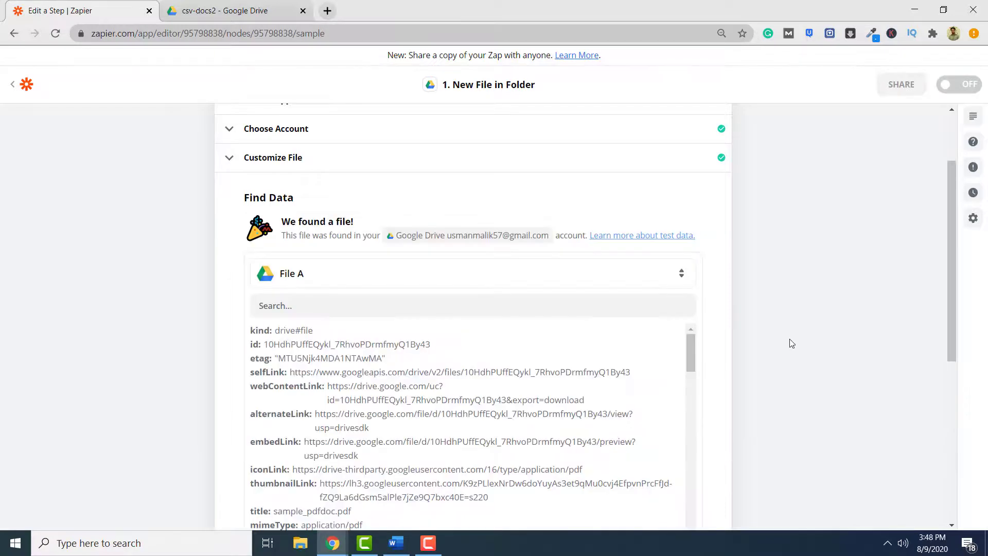
pyautogui.scroll(-4, 790, 338)
pyautogui.click(463, 326)
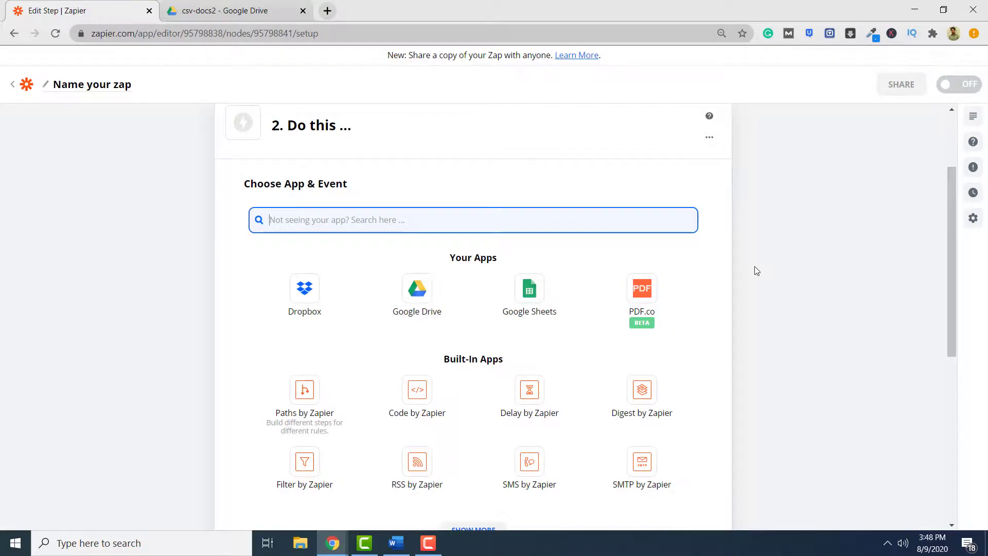
# Choose PDF.co as the action app with the PDF Merger action event.
pyautogui.click(663, 300)
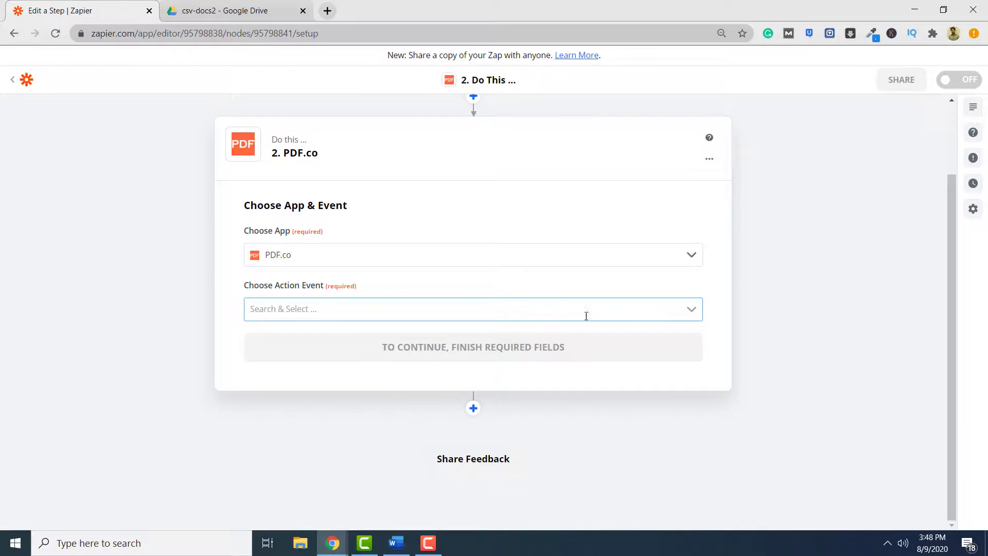
pyautogui.click(696, 317)
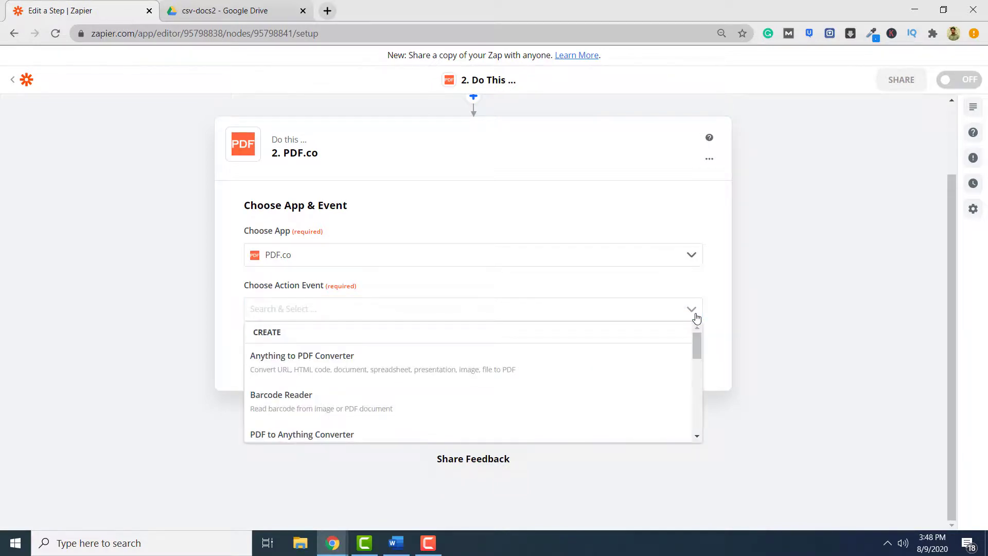
pyautogui.scroll(-3, 509, 378)
pyautogui.scroll(-2, 509, 379)
pyautogui.click(397, 392)
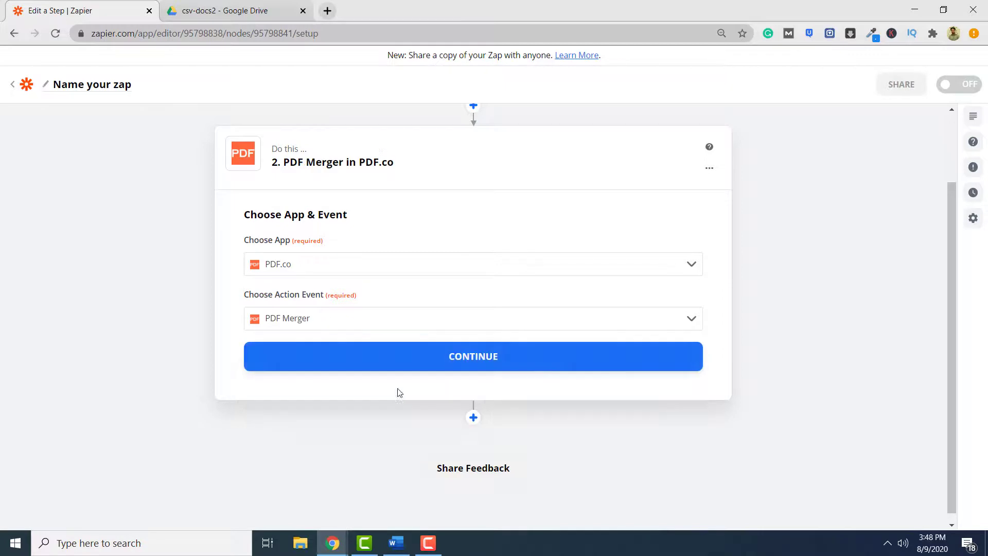
pyautogui.click(530, 362)
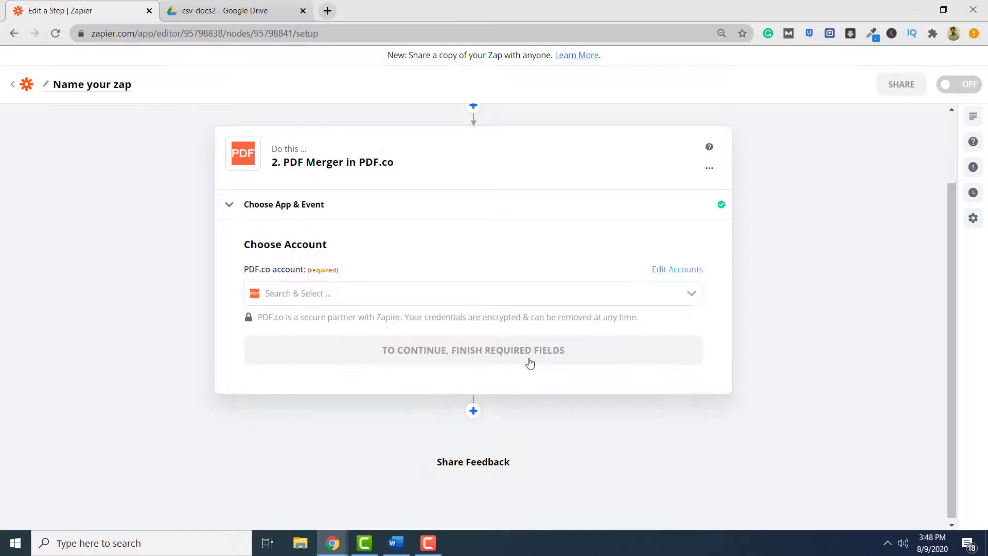
# Connect the PDF.co account to load the Customize Merge Pdf fields.
pyautogui.click(695, 300)
pyautogui.click(375, 323)
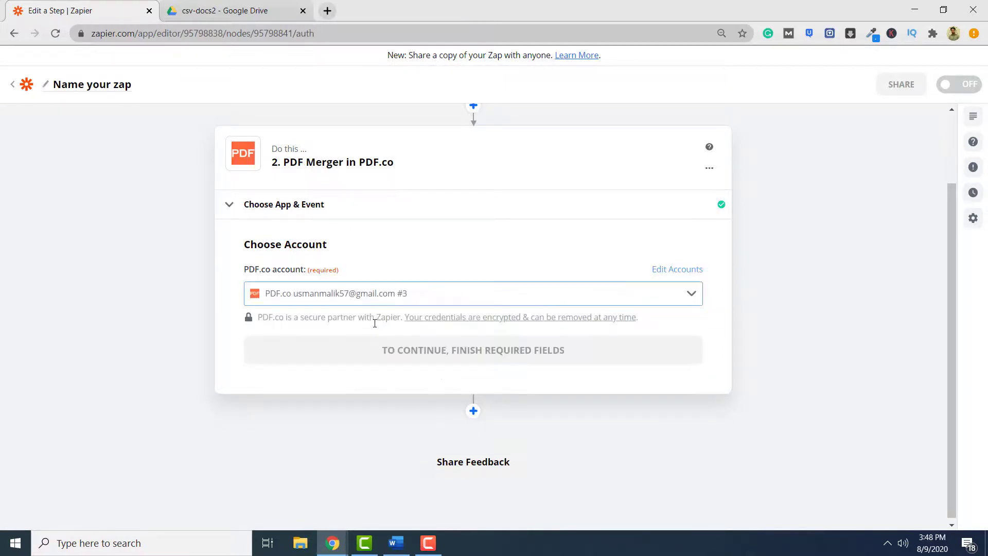
pyautogui.click(527, 352)
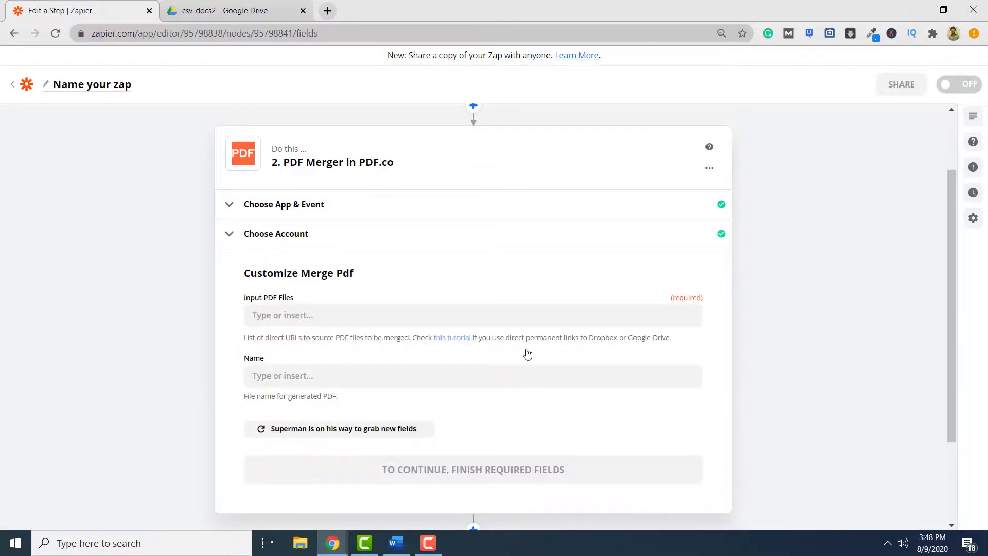
pyautogui.scroll(-1, 527, 354)
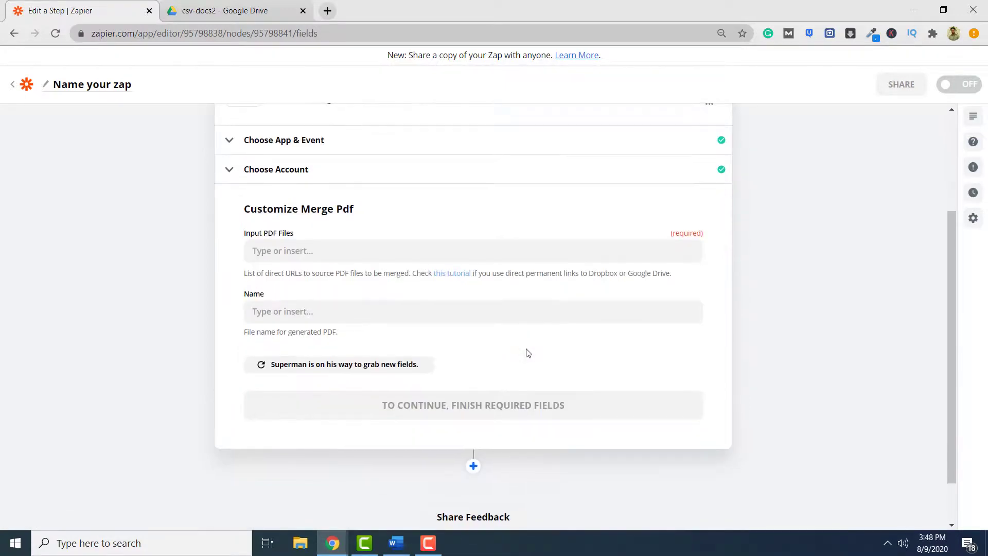
# Set Input PDF Files to the Google Drive trigger file's Embed Link.
pyautogui.click(317, 249)
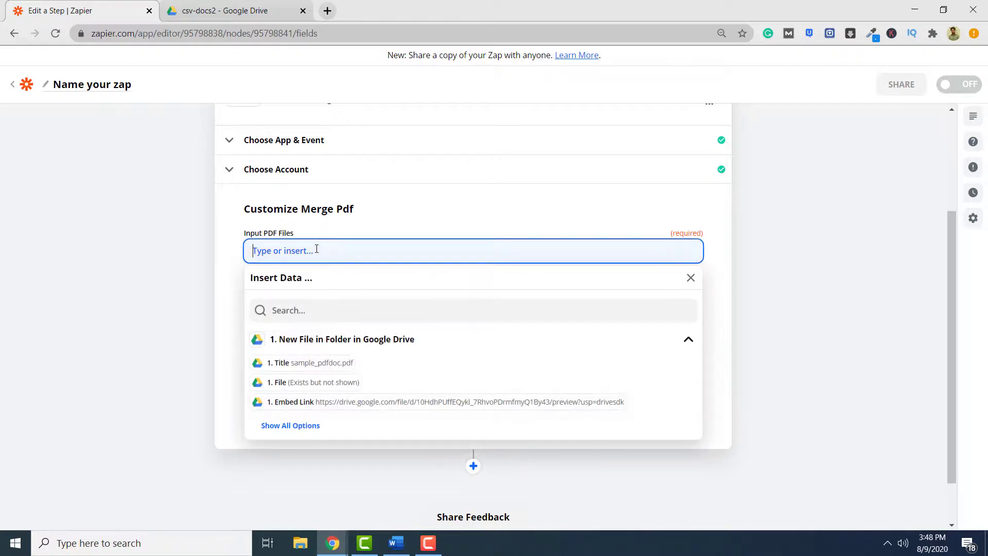
pyautogui.click(432, 402)
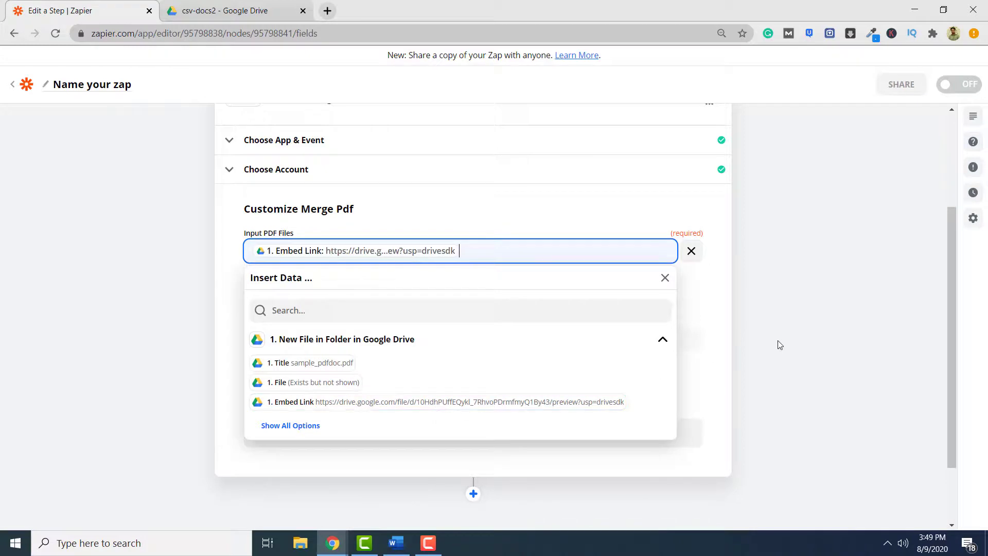
pyautogui.click(790, 340)
# Name the merged output file merged_docs and continue to the test step.
pyautogui.click(358, 343)
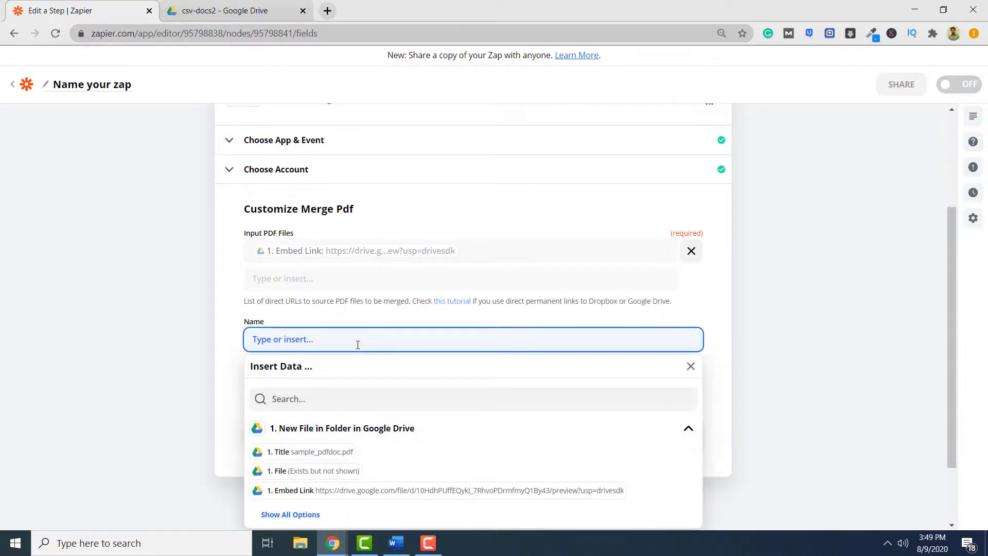
pyautogui.write('m')
pyautogui.press('BackSpace')
pyautogui.write('merged_docs')
pyautogui.click(583, 258)
pyautogui.click(776, 304)
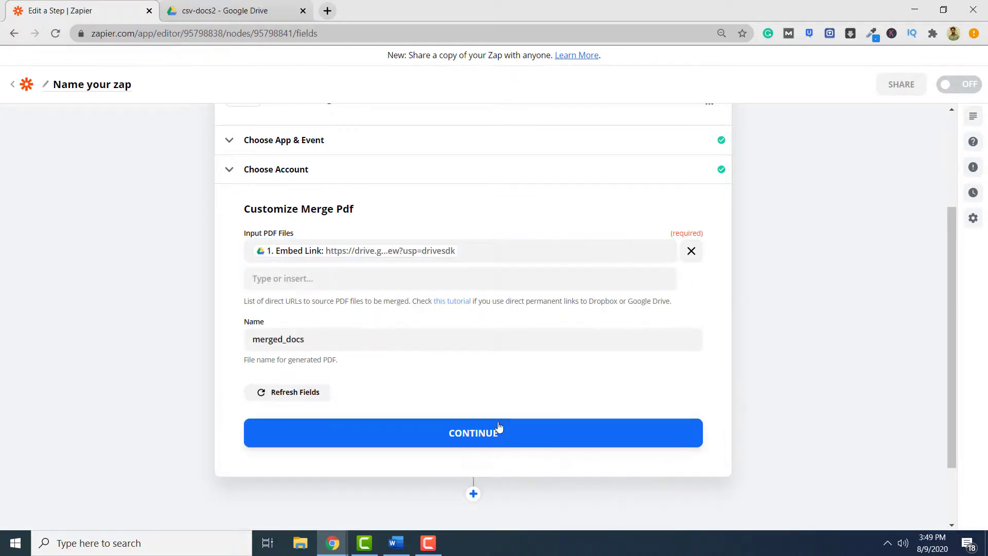
pyautogui.click(519, 437)
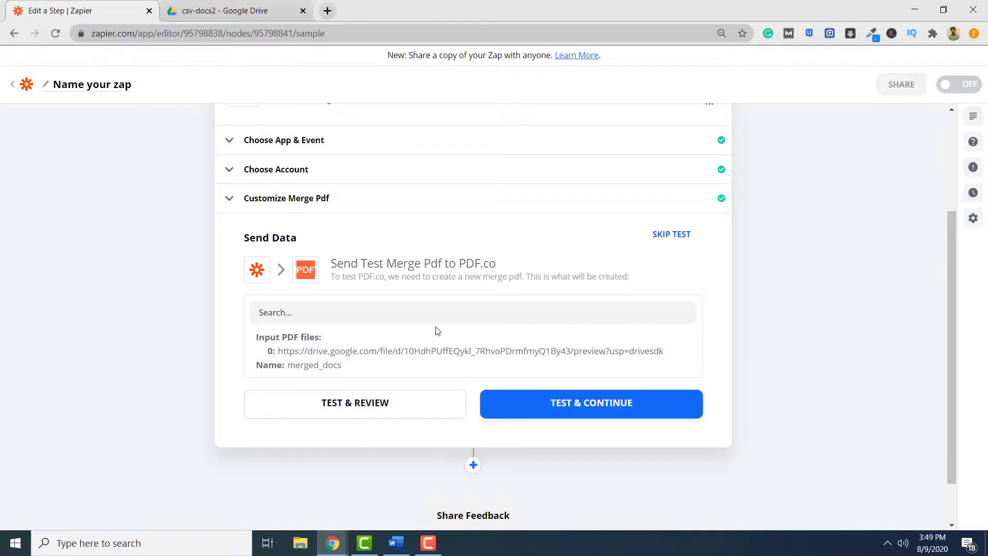
# Test the PDF Merger action and open the returned merged_docs.pdf URL in a new tab.
pyautogui.click(438, 415)
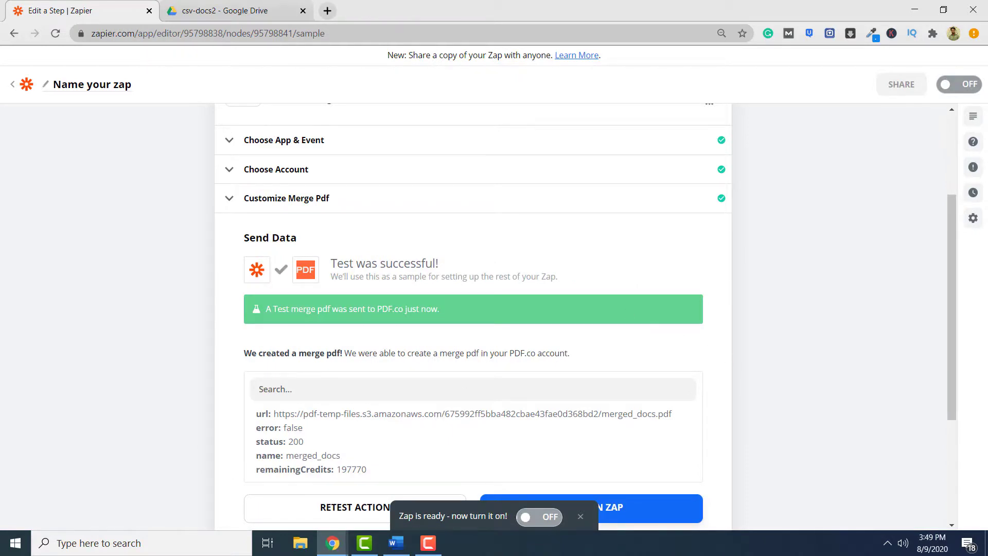
pyautogui.click(458, 414)
pyautogui.scroll(-3, 628, 350)
pyautogui.moveTo(688, 285); pyautogui.dragTo(276, 287)
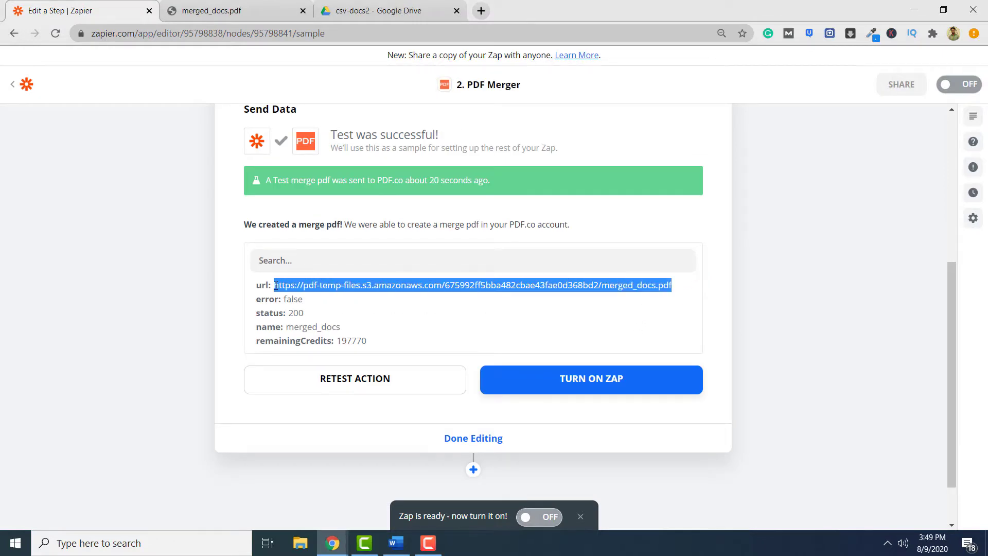
pyautogui.rightClick(300, 288)
pyautogui.click(384, 314)
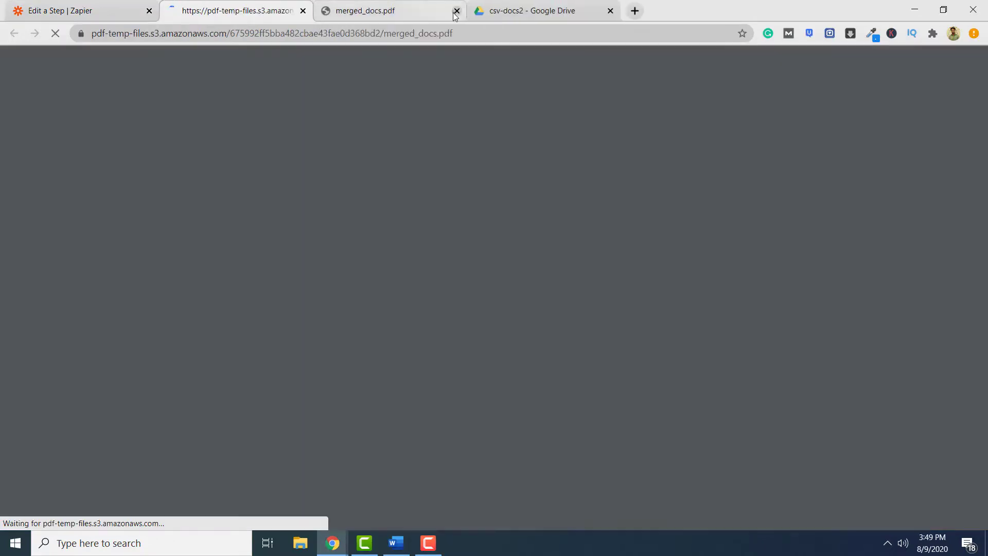
# Close the stale tab, review the two-page merged_docs.pdf, then return to Zapier.
pyautogui.click(456, 11)
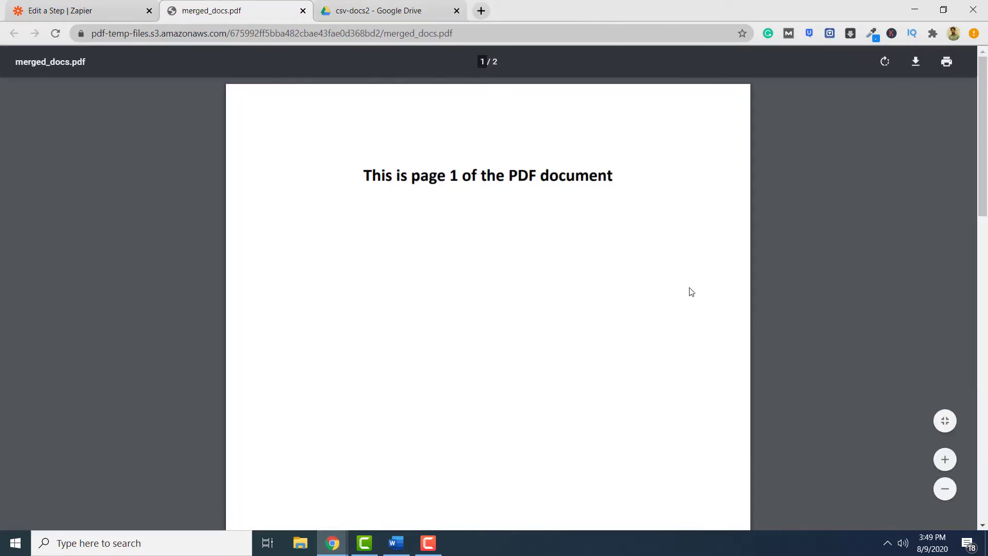
pyautogui.scroll(-5, 481, 213)
pyautogui.scroll(5, 488, 196)
pyautogui.scroll(-5, 487, 194)
pyautogui.click(121, 6)
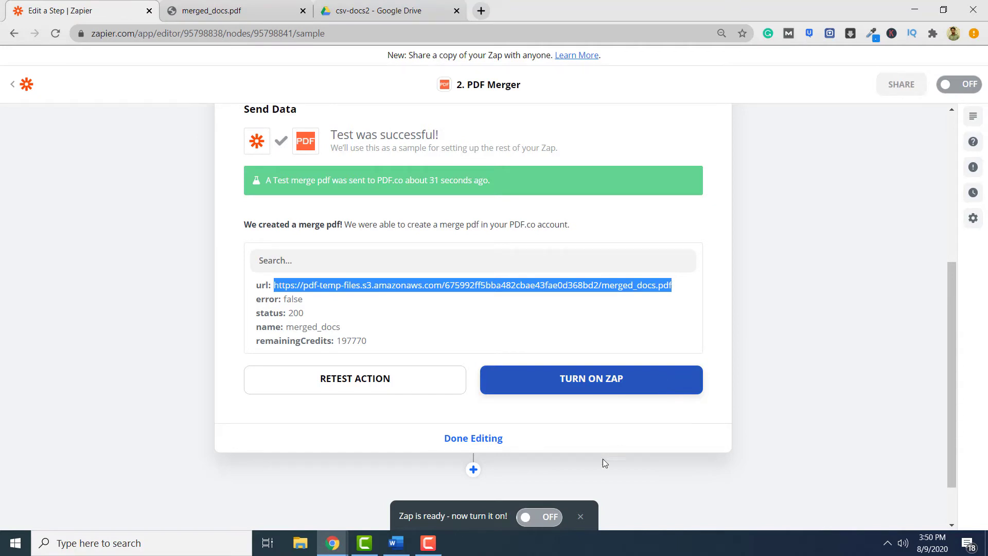
pyautogui.click(546, 520)
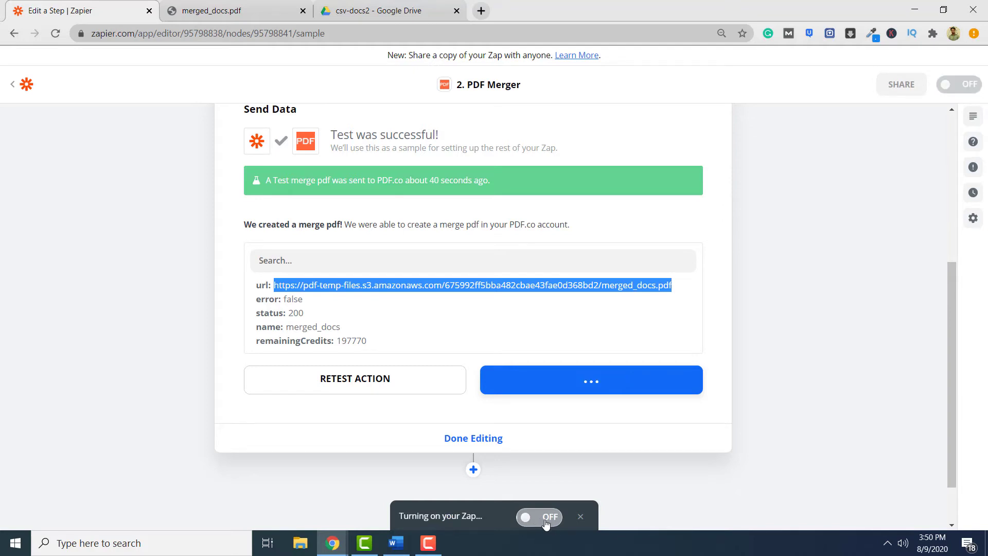